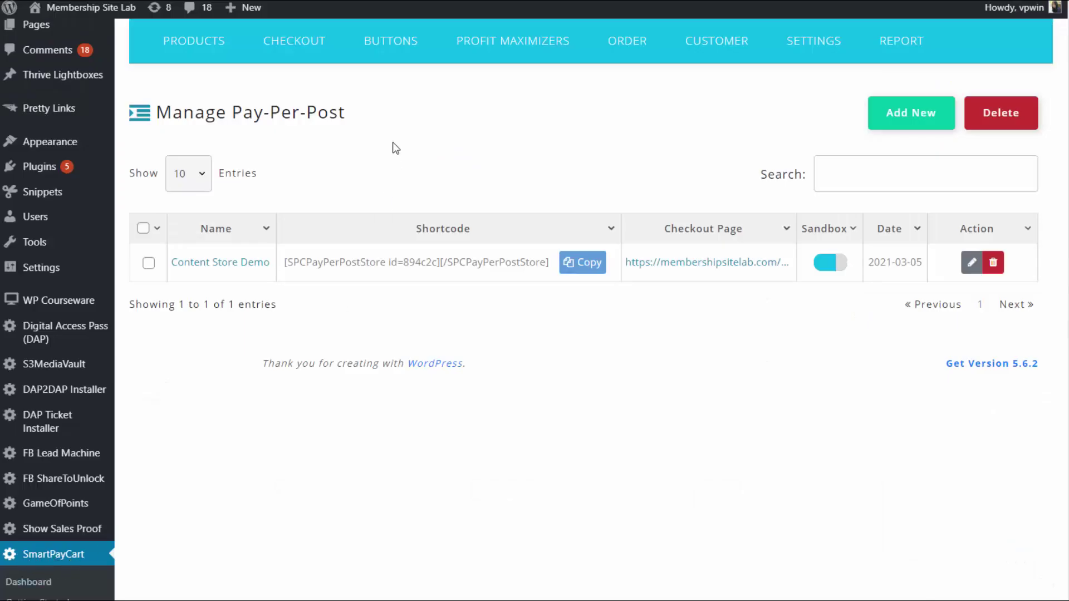
Step: Add the testimonials-on-autopilot page to the Content Store Demo store's pages and look over the available store templates
{"action": "mouse_move", "coordinate": [389, 49]}
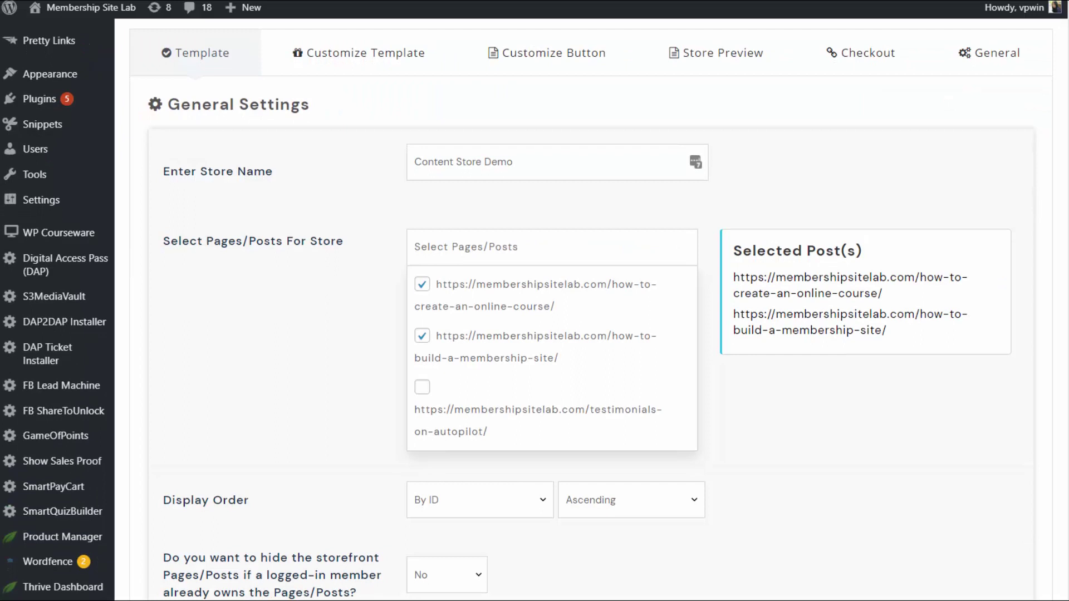
{"action": "left_click", "coordinate": [421, 388]}
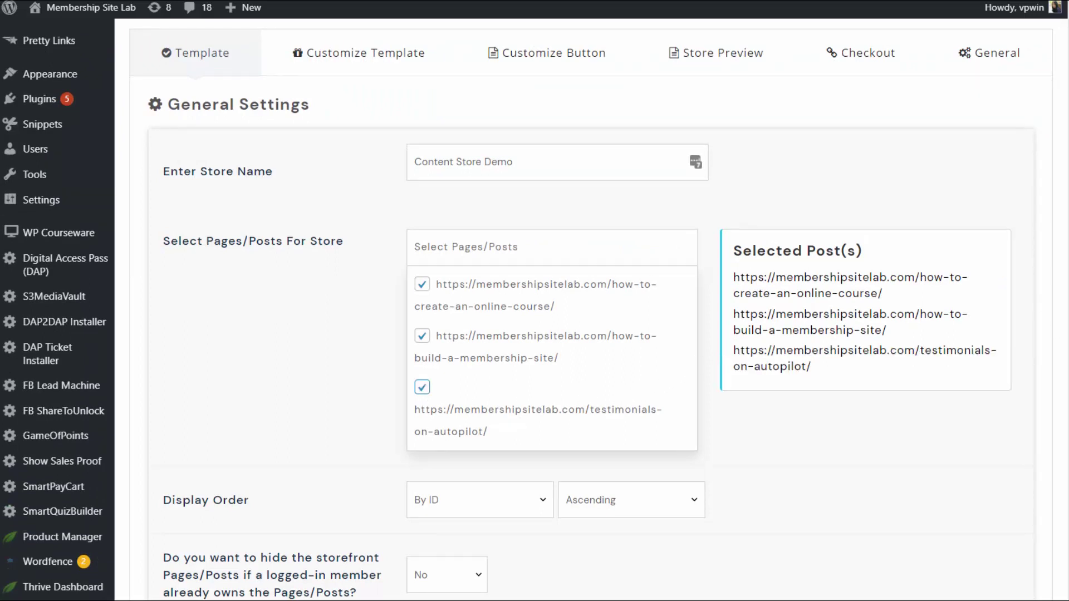
{"action": "scroll", "coordinate": [1065, 259], "scroll_direction": "down", "scroll_amount": 3}
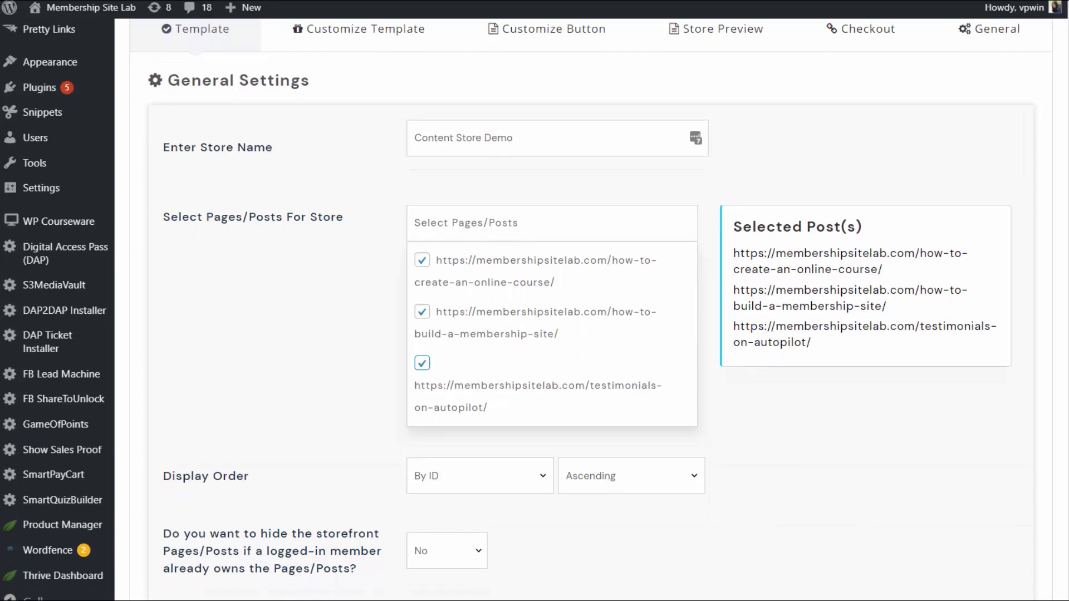
{"action": "scroll", "coordinate": [1065, 259], "scroll_direction": "down", "scroll_amount": 8}
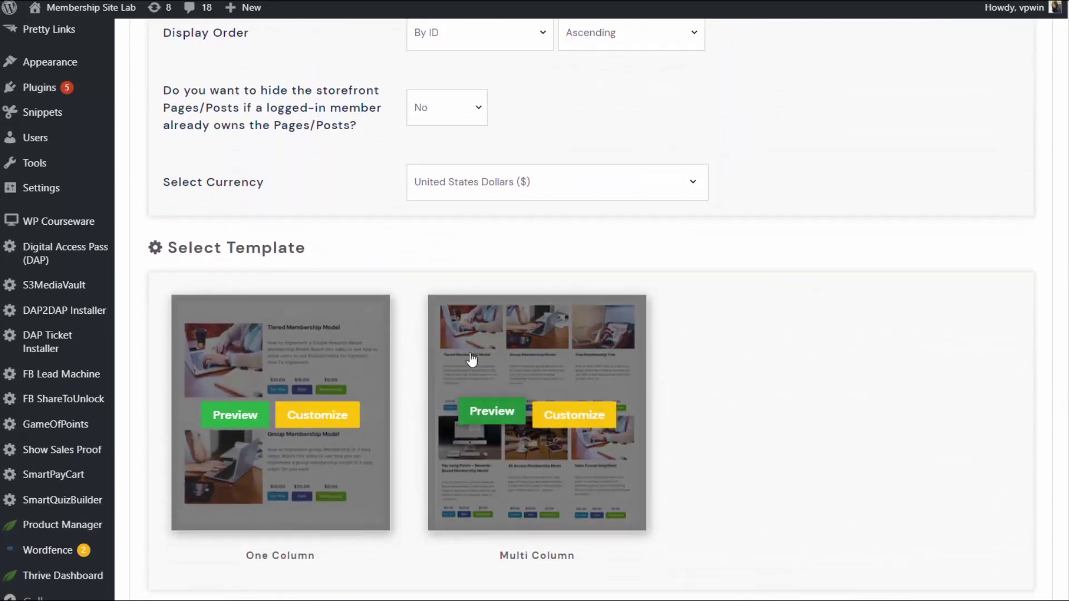
{"action": "scroll", "coordinate": [864, 247], "scroll_direction": "down", "scroll_amount": 1}
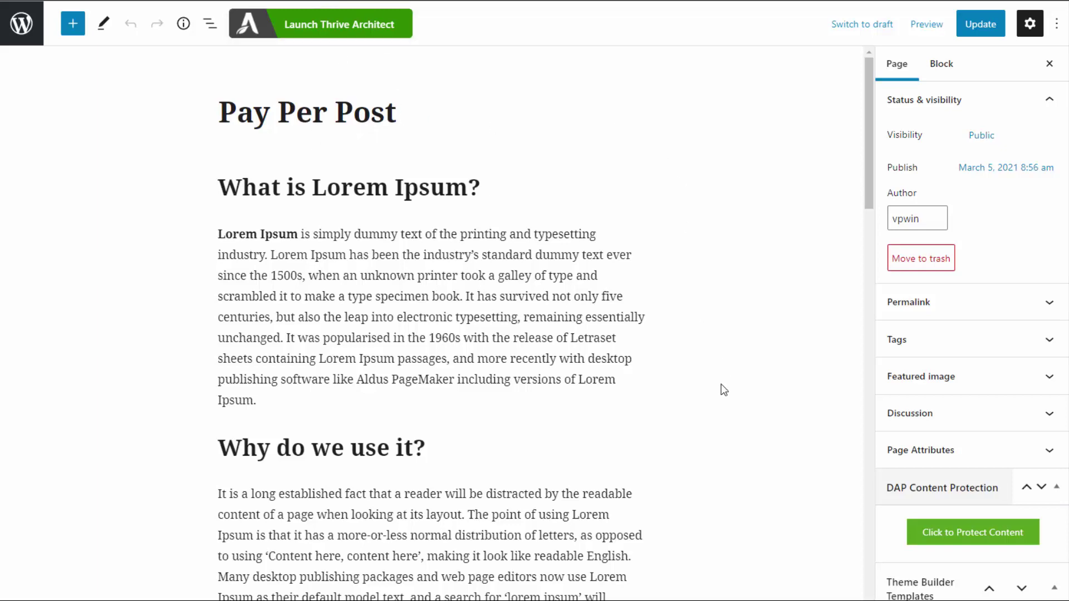
Step: Enable Pay-Per-Post on the Pay Per Post page with the Buy Now, Rent and Purchase membership payment options
{"action": "scroll", "coordinate": [350, 270], "scroll_direction": "down", "scroll_amount": 8}
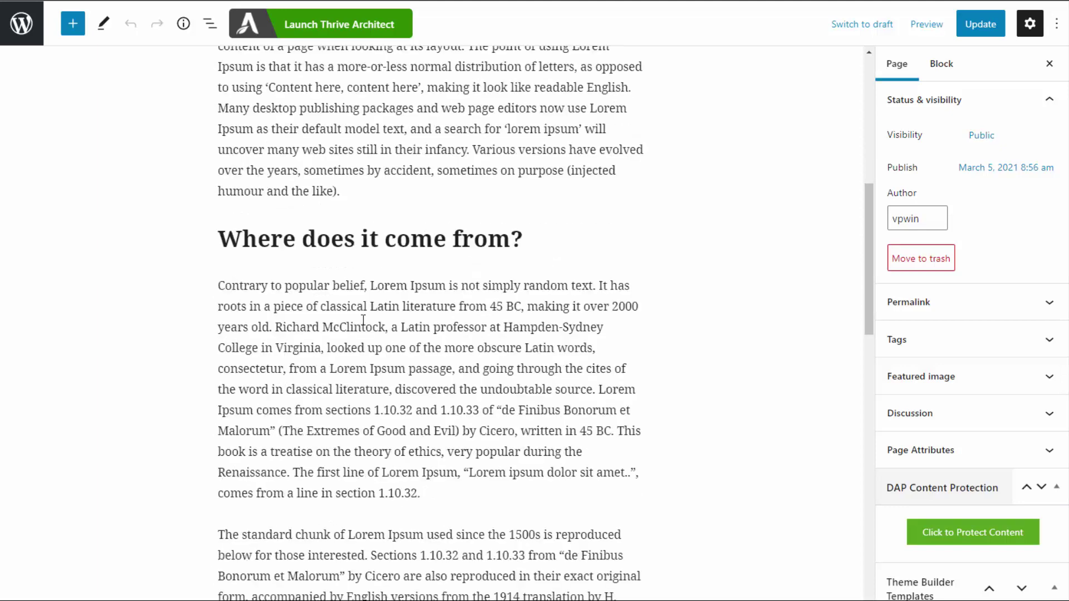
{"action": "scroll", "coordinate": [363, 320], "scroll_direction": "down", "scroll_amount": 11}
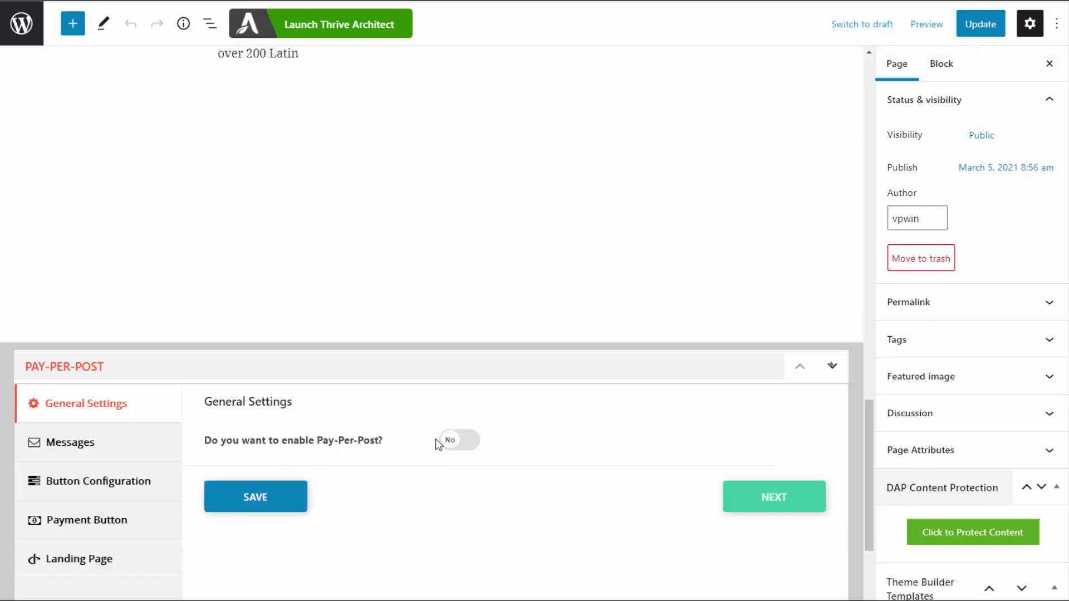
{"action": "left_click", "coordinate": [464, 446]}
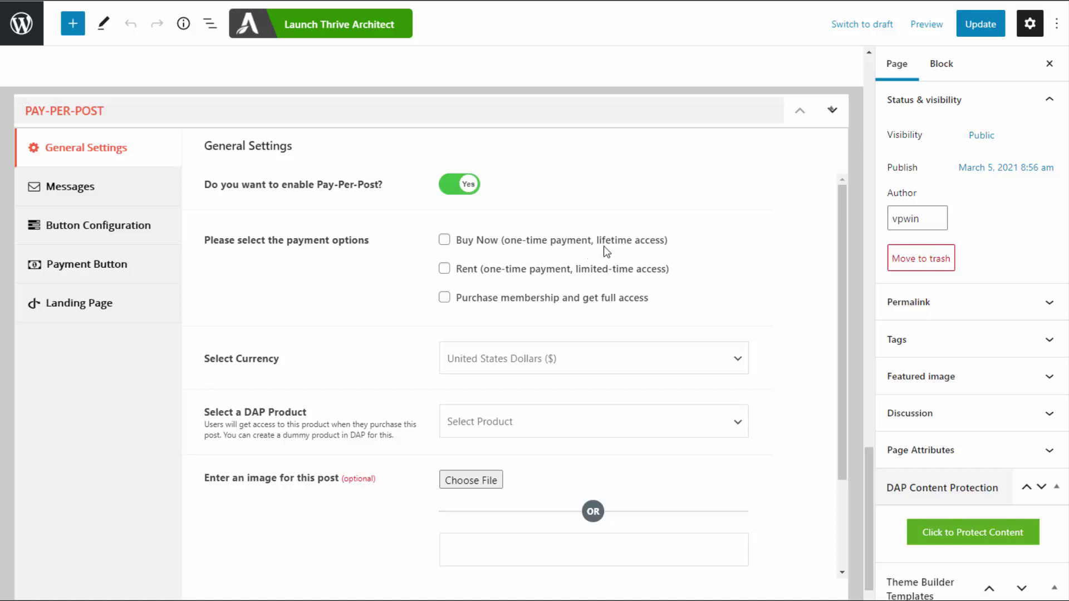
{"action": "left_click", "coordinate": [445, 241]}
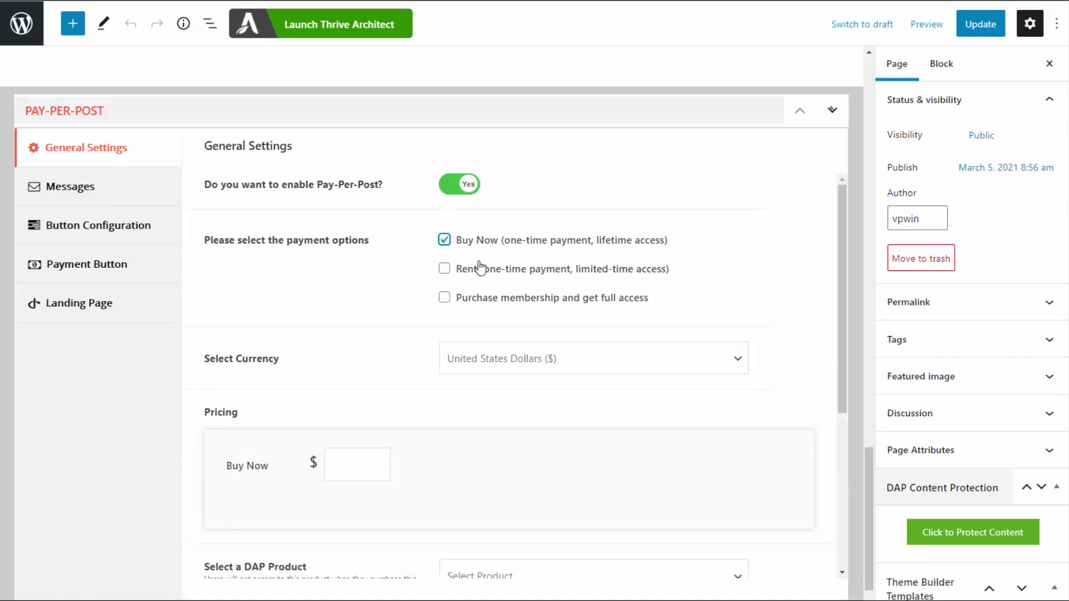
{"action": "left_click", "coordinate": [445, 269]}
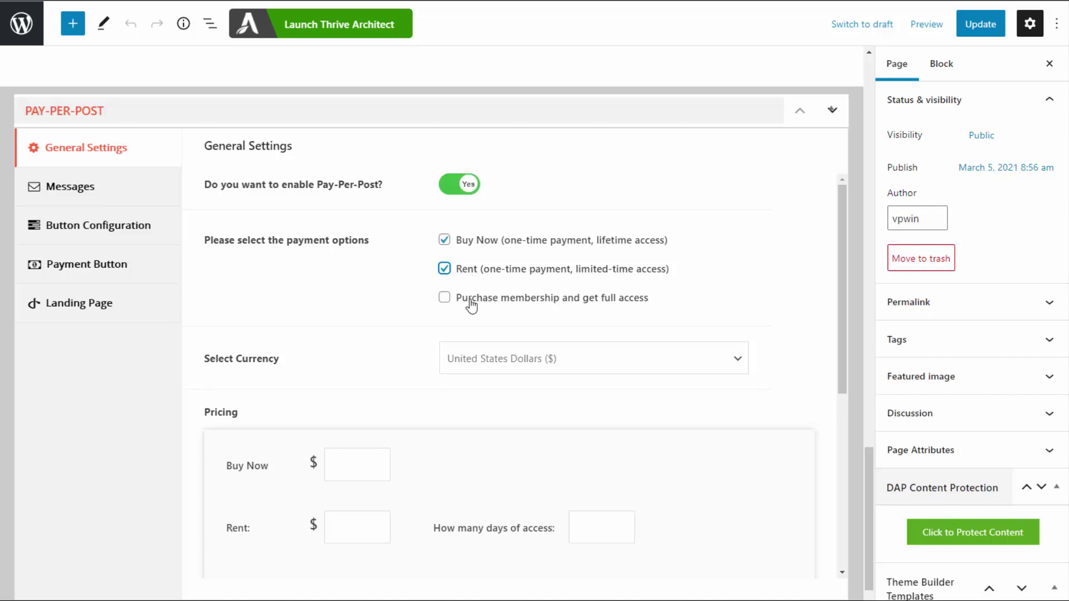
{"action": "left_click", "coordinate": [445, 299]}
Step: Price Buy Now at $10 and Rent at $5 for 1 day of access, and use student-849821_640-1.jpg as the post image
{"action": "scroll", "coordinate": [501, 278], "scroll_direction": "down", "scroll_amount": 1}
{"action": "scroll", "coordinate": [446, 284], "scroll_direction": "down", "scroll_amount": 2}
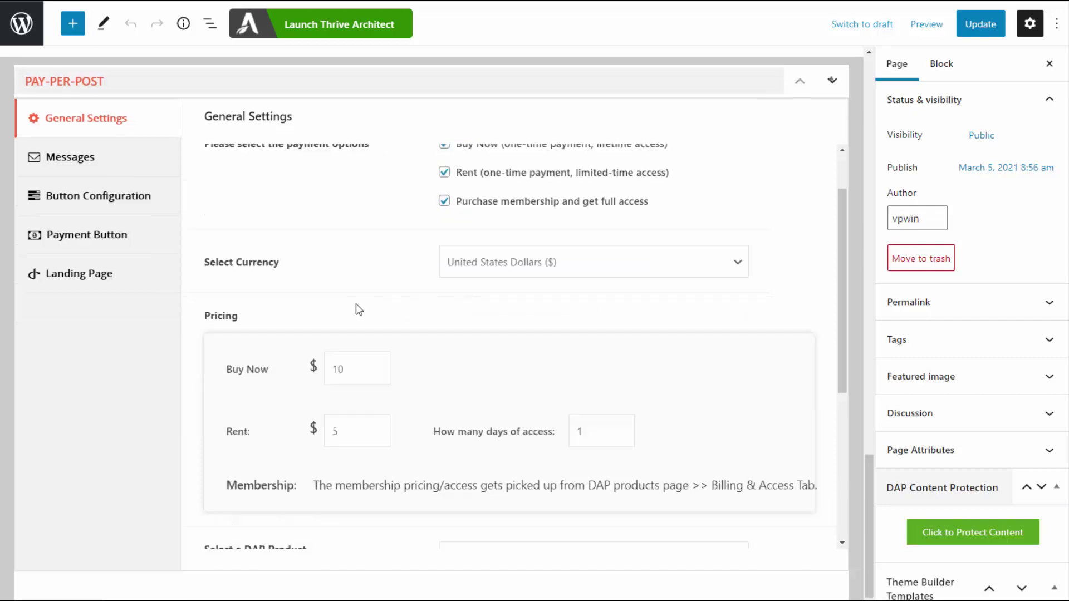
{"action": "left_click", "coordinate": [534, 275]}
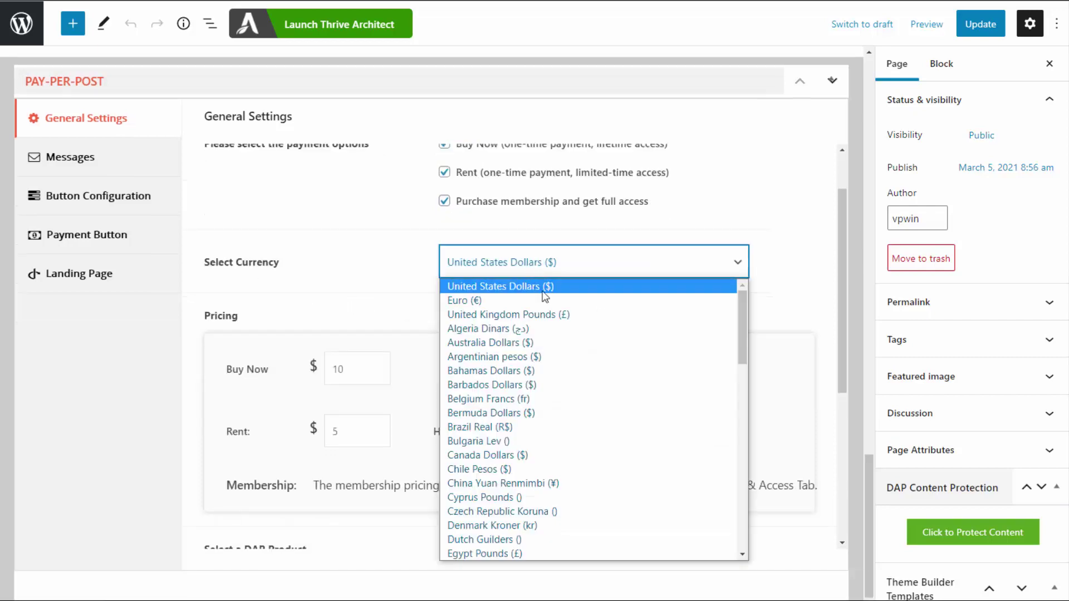
{"action": "left_click", "coordinate": [351, 232]}
{"action": "scroll", "coordinate": [260, 317], "scroll_direction": "down", "scroll_amount": 2}
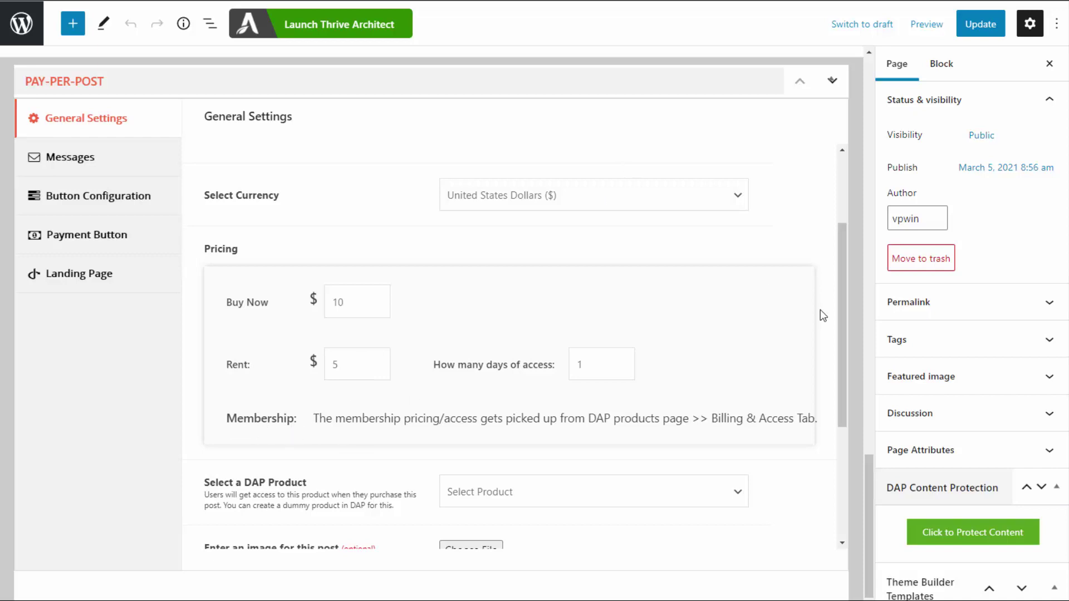
{"action": "scroll", "coordinate": [285, 364], "scroll_direction": "down", "scroll_amount": 1}
{"action": "scroll", "coordinate": [336, 385], "scroll_direction": "down", "scroll_amount": 1}
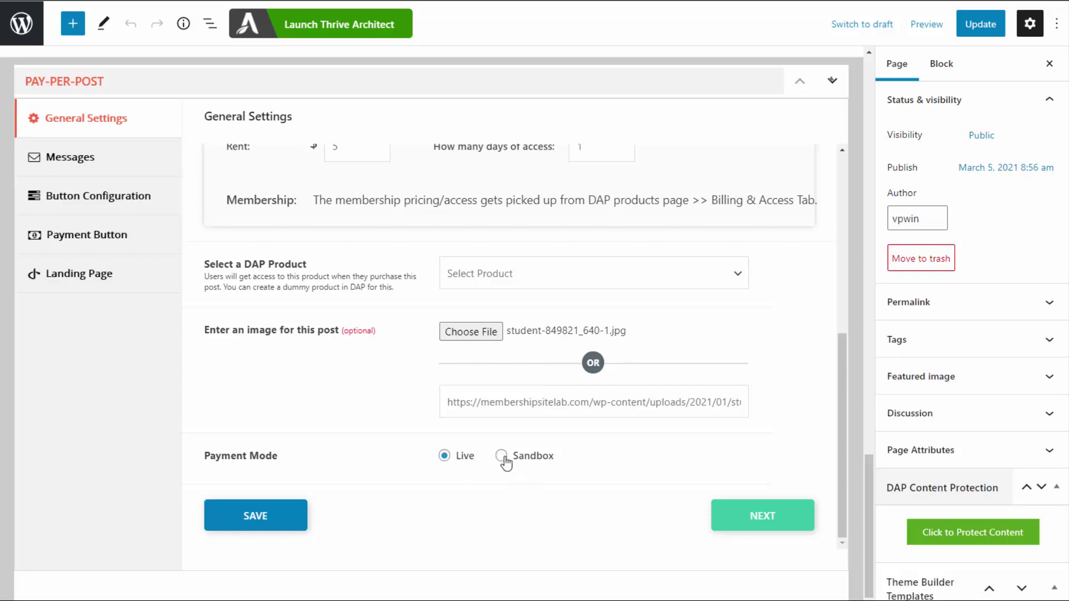
Step: Set the payment mode to Sandbox and continue to the Pay-Per-Post message settings
{"action": "left_click", "coordinate": [503, 457]}
{"action": "left_click", "coordinate": [444, 456]}
{"action": "left_click", "coordinate": [502, 456]}
{"action": "left_click", "coordinate": [733, 515]}
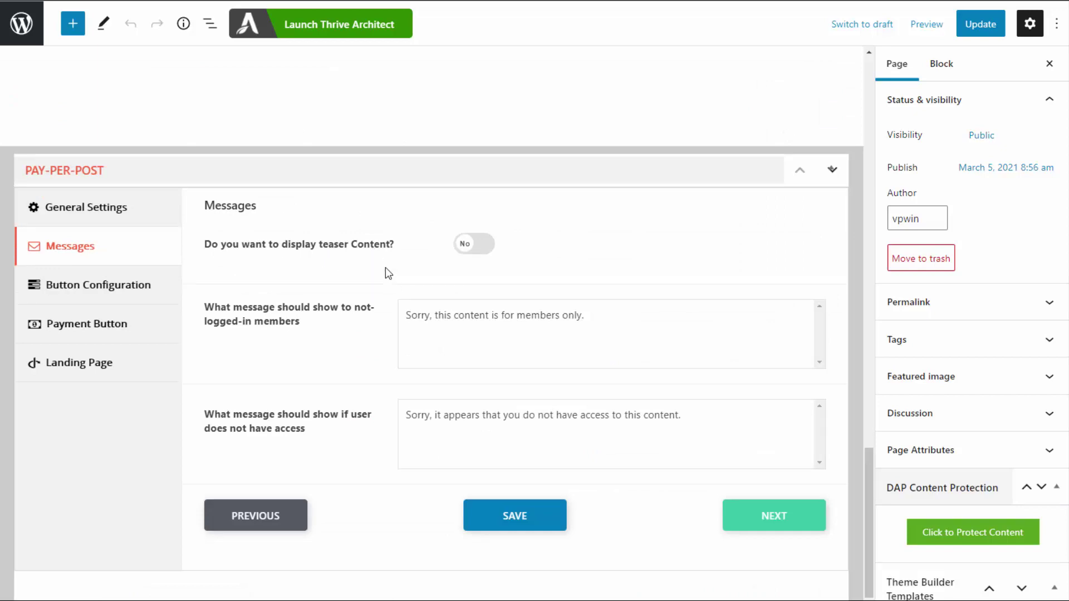
Step: Enable teaser content and fill it with the "What is Lorem Ipsum?" heading and paragraph copied from the live page
{"action": "left_click", "coordinate": [493, 246]}
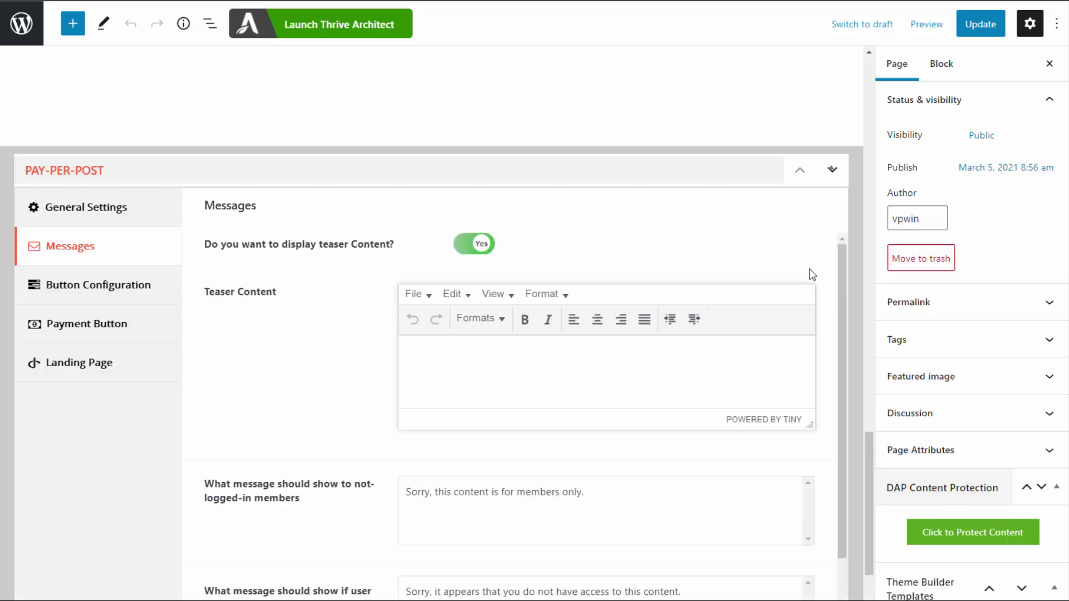
{"action": "left_click", "coordinate": [699, 389]}
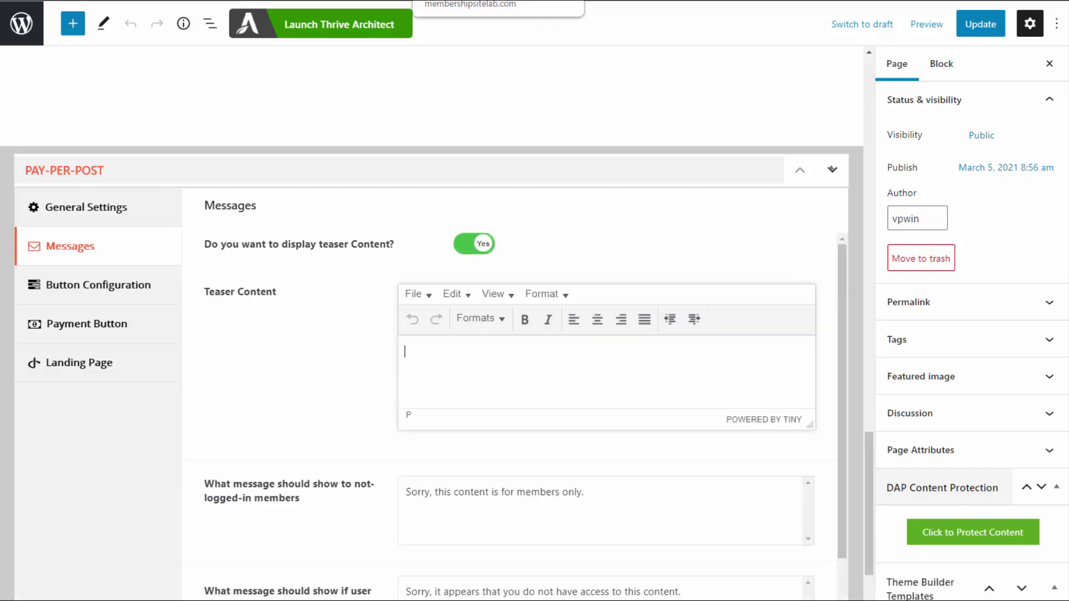
{"action": "left_click", "coordinate": [498, 1]}
{"action": "left_click_drag", "start_coordinate": [159, 158], "coordinate": [763, 301]}
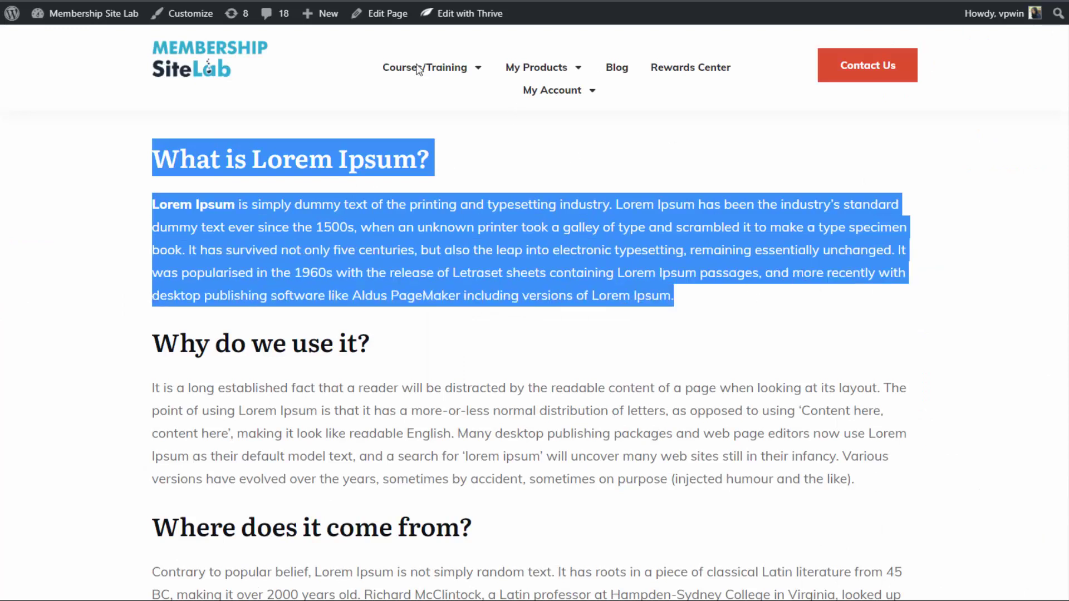
{"action": "key", "text": "ctrl+c"}
{"action": "left_click", "coordinate": [389, 1]}
{"action": "key", "text": "ctrl+v"}
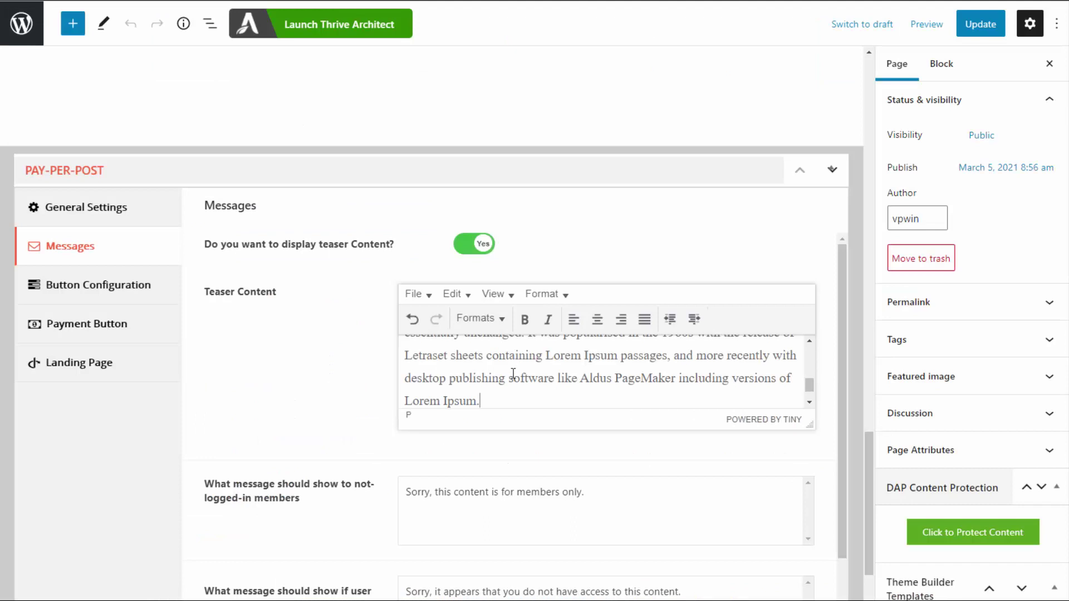
{"action": "scroll", "coordinate": [589, 365], "scroll_direction": "down", "scroll_amount": 1}
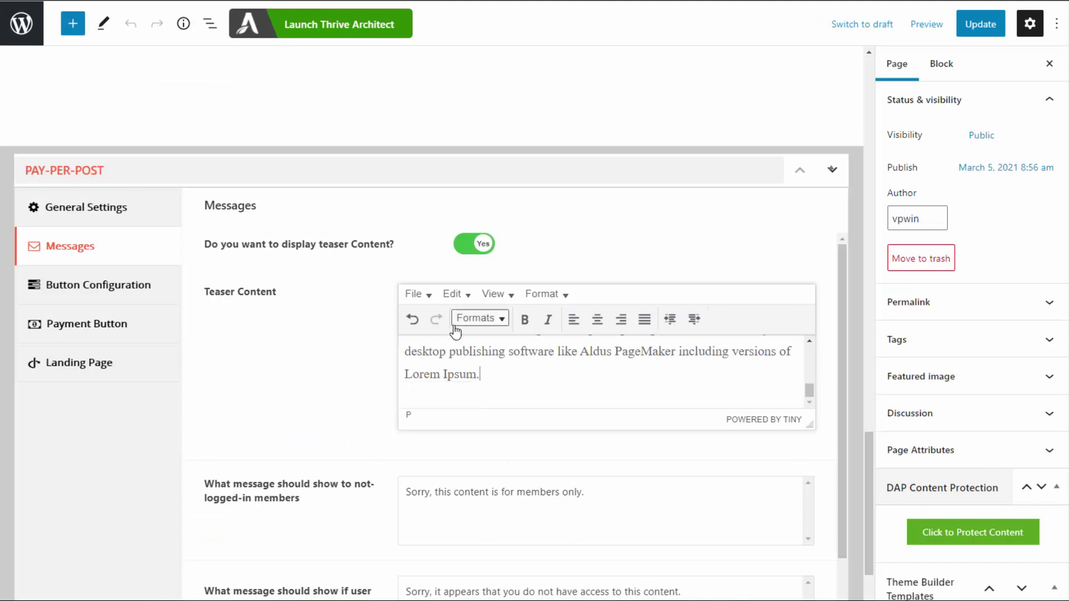
Step: Review the messages for not-logged-in members and users without access, and continue to the button configuration
{"action": "scroll", "coordinate": [342, 331], "scroll_direction": "down", "scroll_amount": 2}
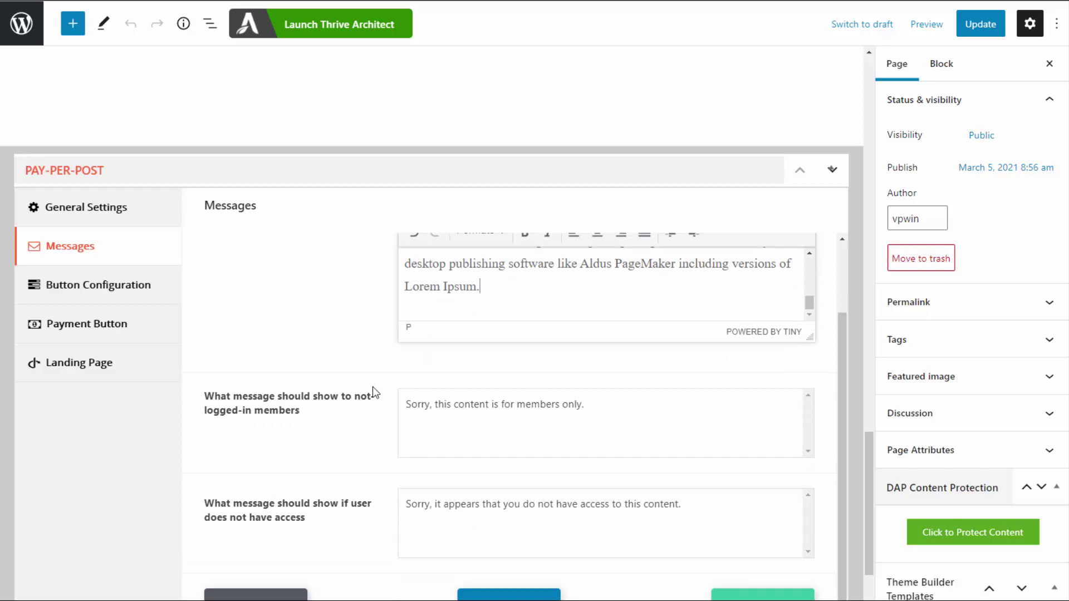
{"action": "scroll", "coordinate": [373, 389], "scroll_direction": "down", "scroll_amount": 2}
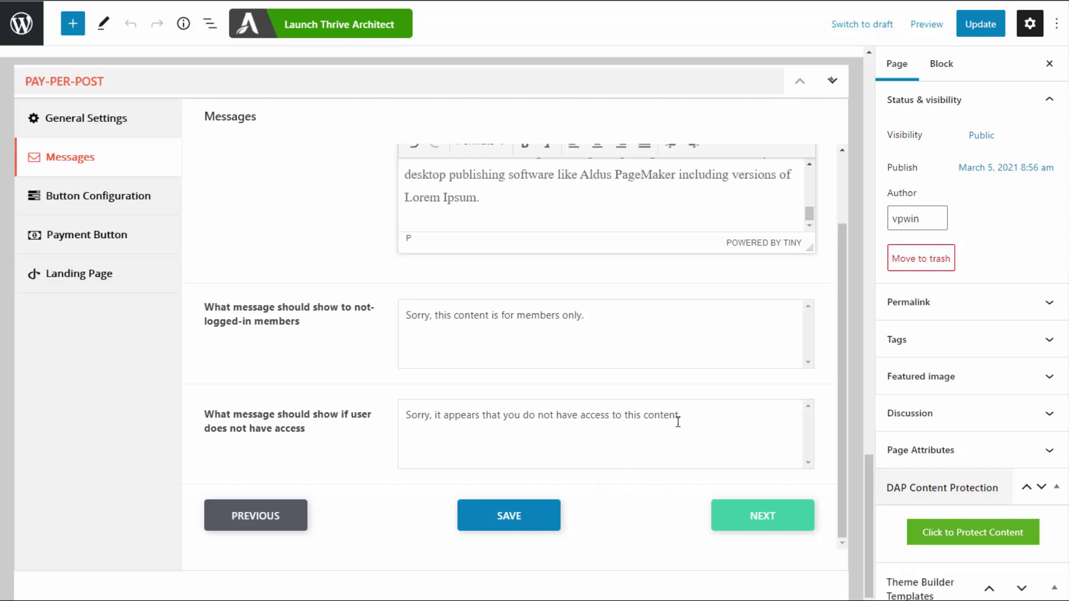
{"action": "left_click", "coordinate": [759, 516]}
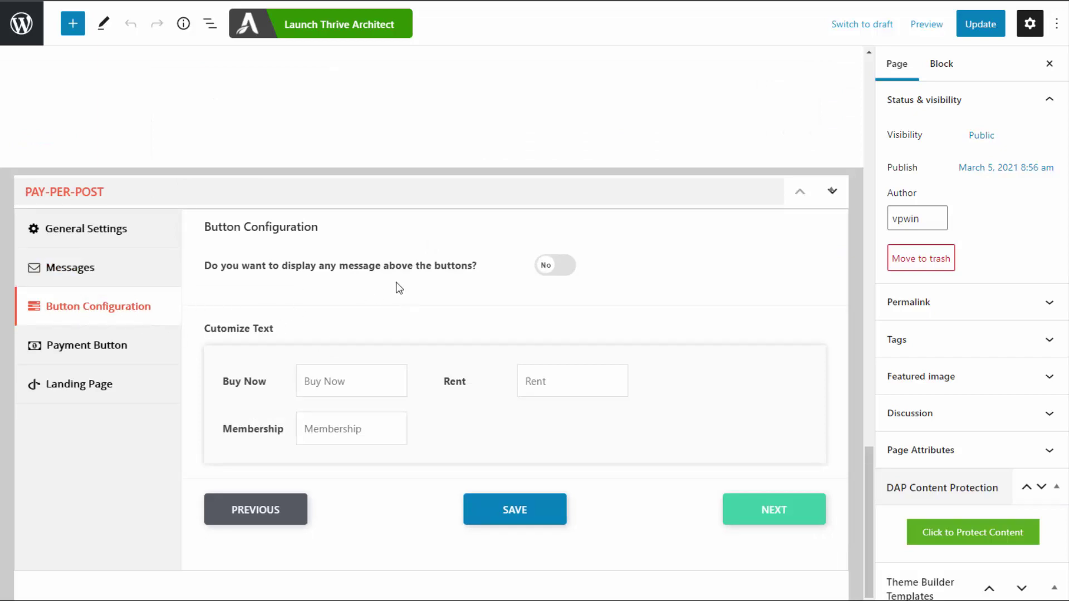
Step: Enable a message above the buttons and enter "This message will be displayed above the buttons"
{"action": "left_click", "coordinate": [543, 267]}
{"action": "left_click", "coordinate": [511, 393]}
{"action": "key", "text": "ctrl+v"}
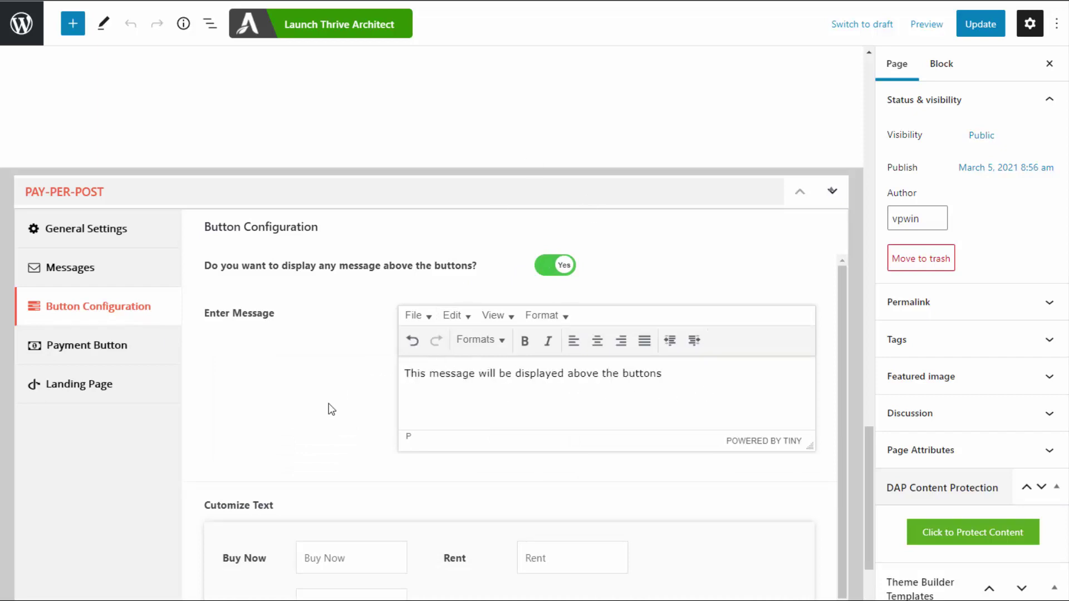
Step: Review the Buy Now, Rent and Membership button texts and continue to the payment button settings
{"action": "scroll", "coordinate": [327, 412], "scroll_direction": "down", "scroll_amount": 1}
{"action": "scroll", "coordinate": [295, 428], "scroll_direction": "down", "scroll_amount": 2}
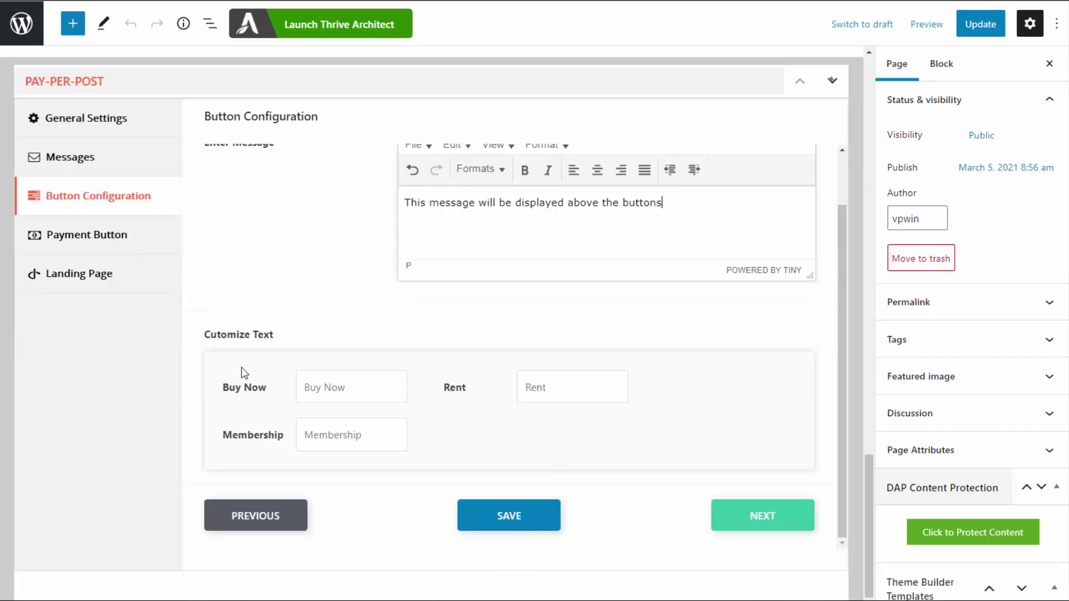
{"action": "left_click", "coordinate": [312, 388]}
{"action": "left_click", "coordinate": [559, 396]}
{"action": "left_click", "coordinate": [321, 435]}
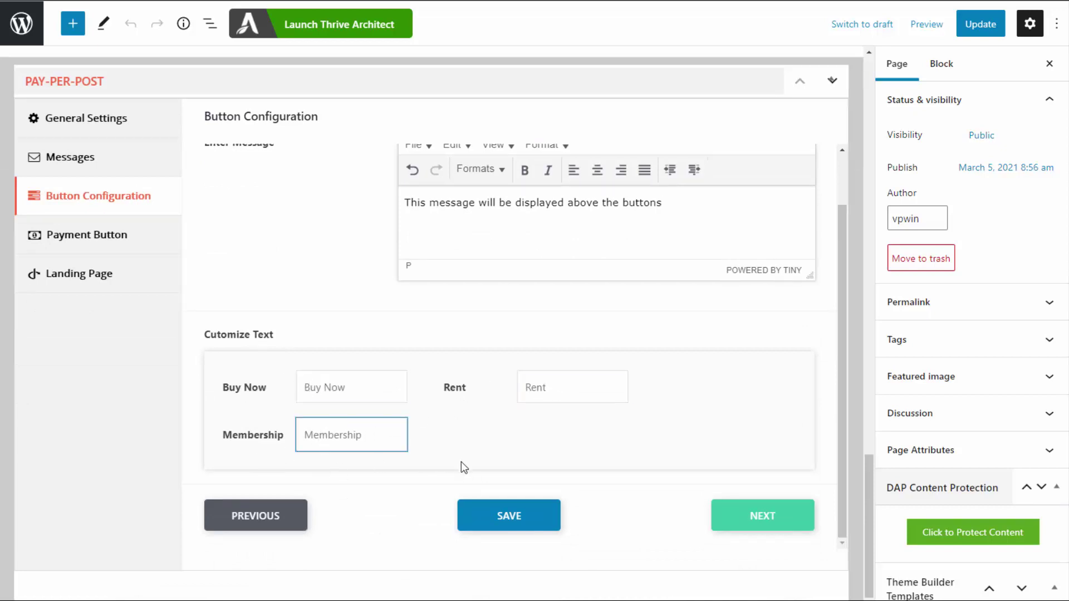
{"action": "left_click", "coordinate": [756, 513]}
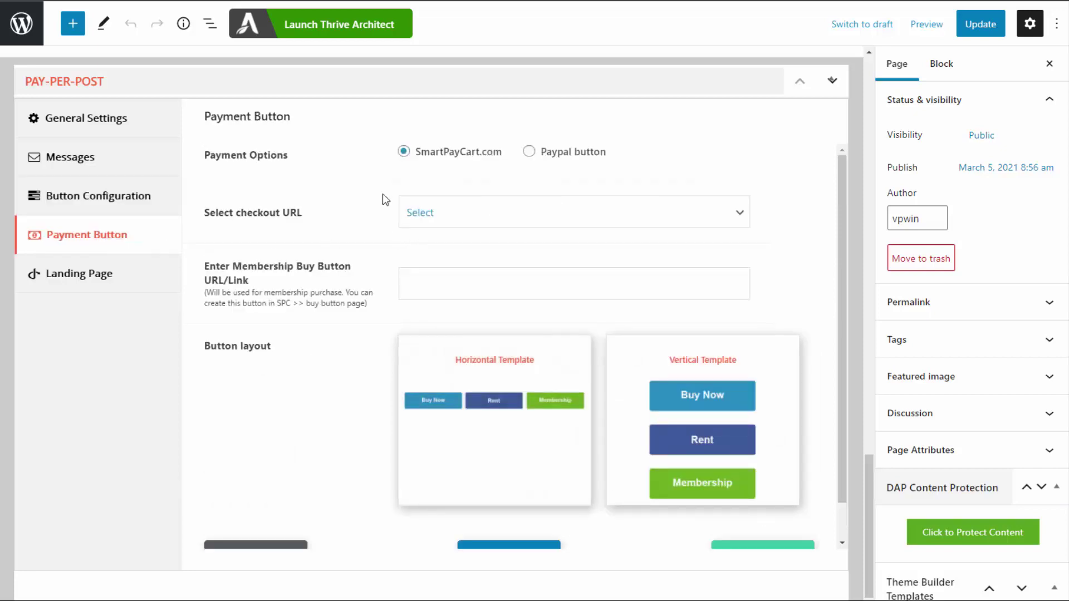
{"action": "left_click", "coordinate": [529, 152]}
{"action": "left_click", "coordinate": [458, 179]}
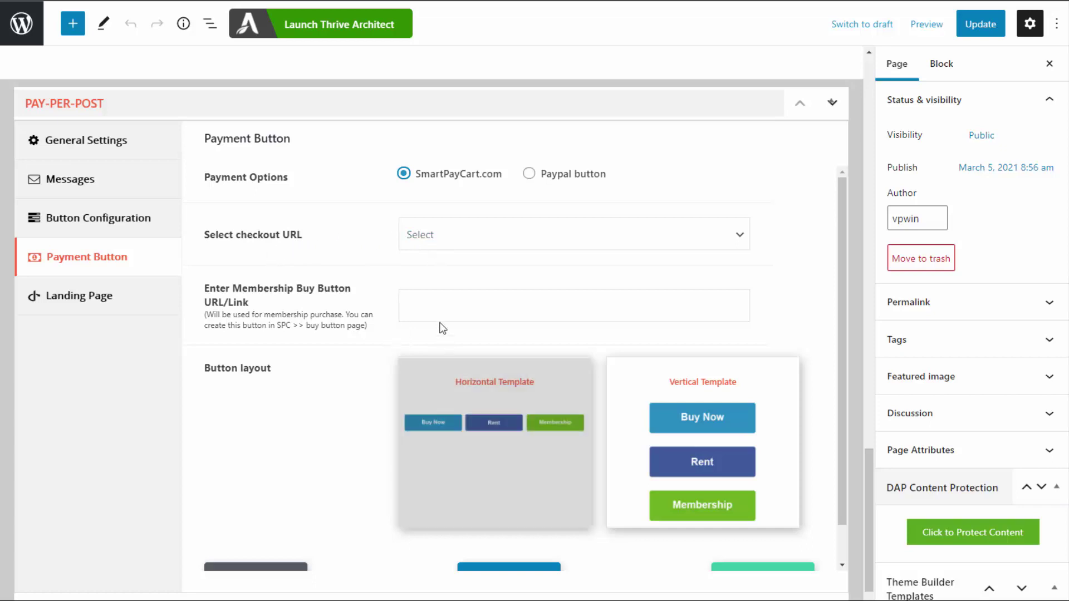
{"action": "left_click", "coordinate": [440, 236]}
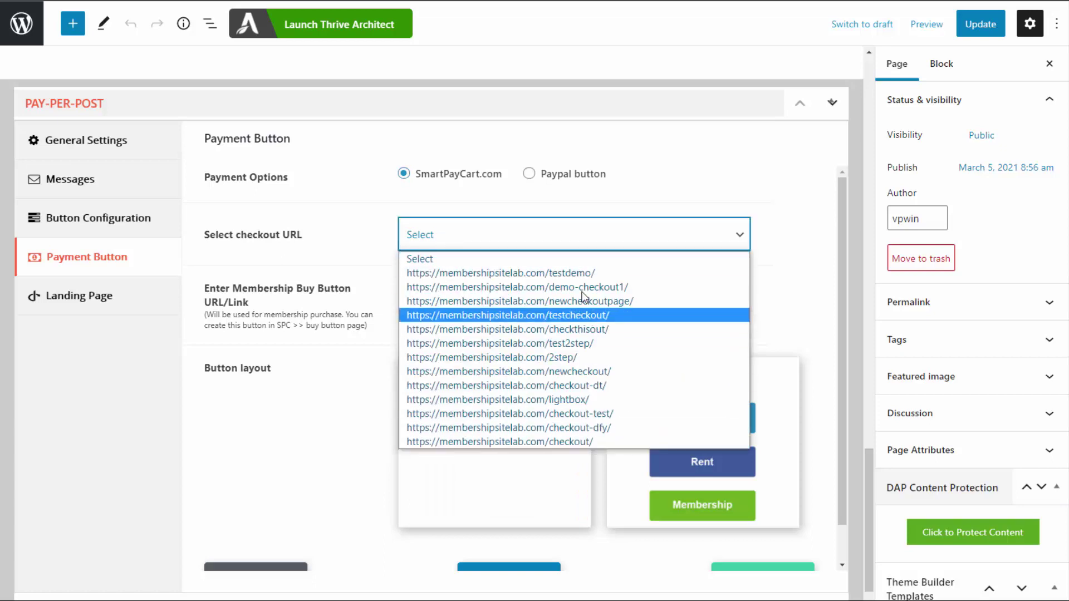
{"action": "left_click", "coordinate": [564, 442]}
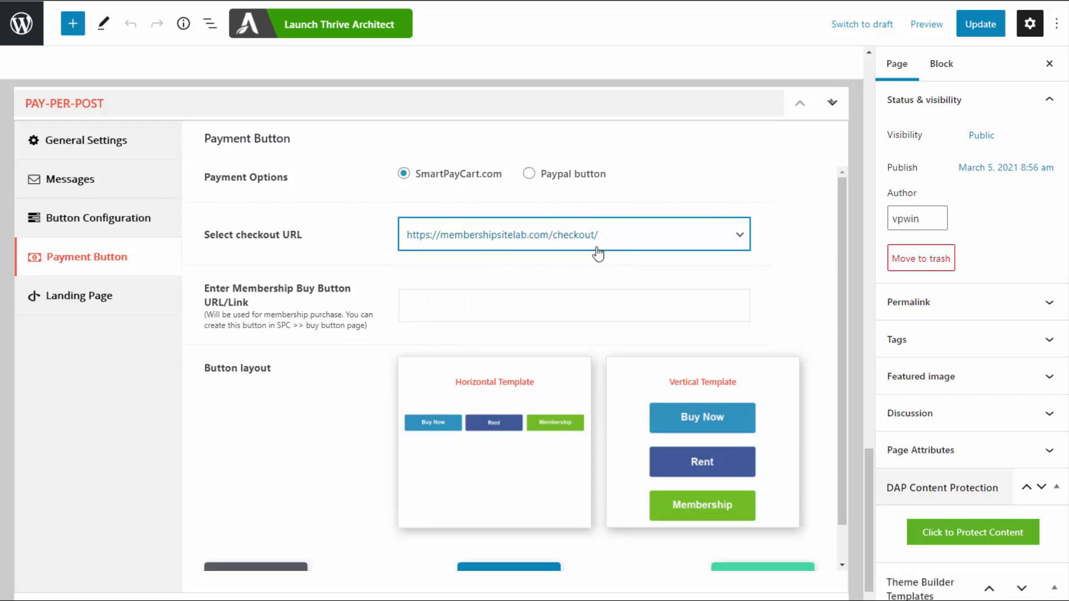
Step: Select the Horizontal Template as the layout for the payment buttons
{"action": "scroll", "coordinate": [598, 254], "scroll_direction": "up", "scroll_amount": 2}
{"action": "scroll", "coordinate": [396, 284], "scroll_direction": "down", "scroll_amount": 4}
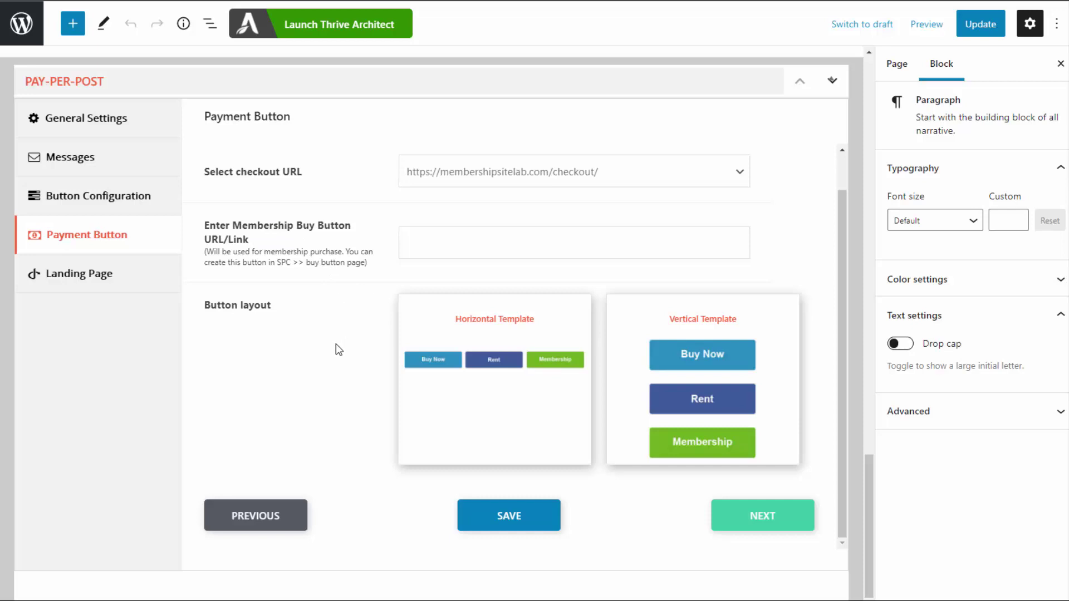
{"action": "mouse_move", "coordinate": [528, 314]}
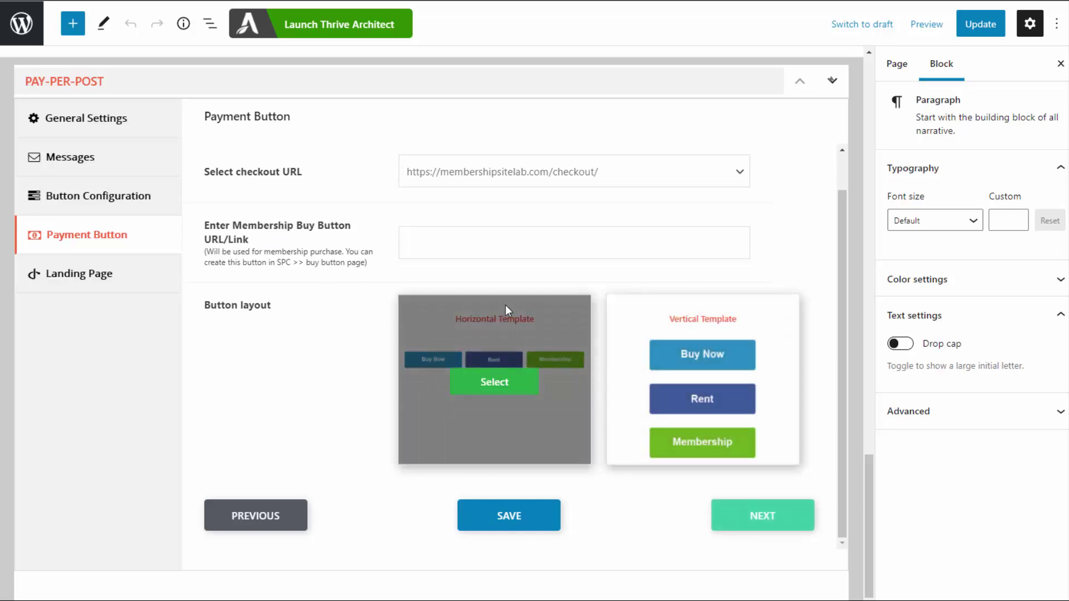
{"action": "left_click", "coordinate": [494, 382]}
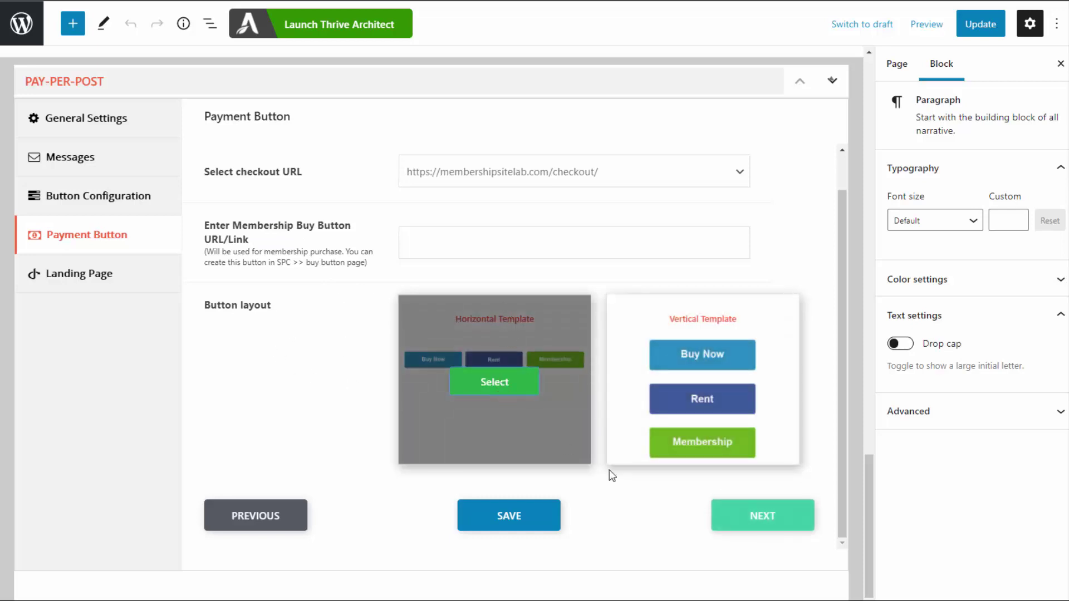
Step: Continue to the landing page settings, keep "Refresh the same Page" as the landing page, and save the Pay-Per-Post configuration
{"action": "left_click", "coordinate": [800, 522]}
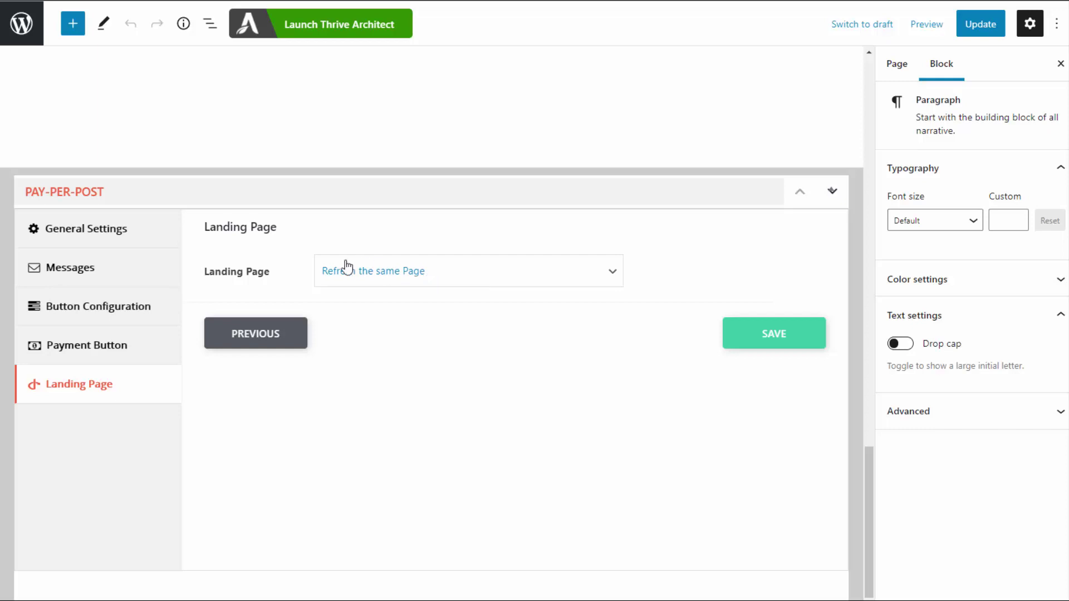
{"action": "left_click", "coordinate": [389, 280]}
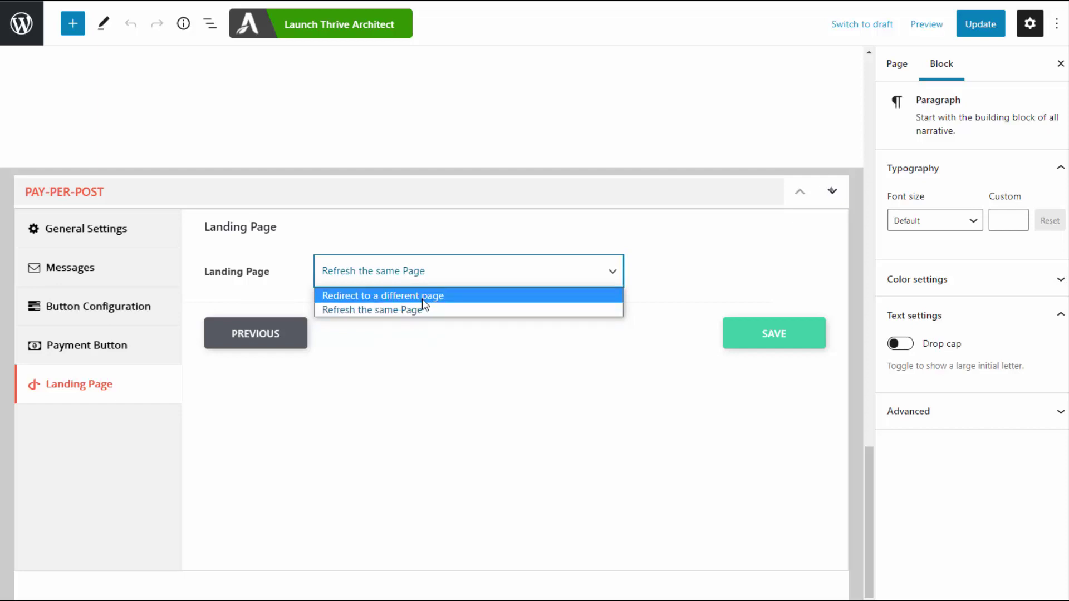
{"action": "left_click", "coordinate": [367, 372]}
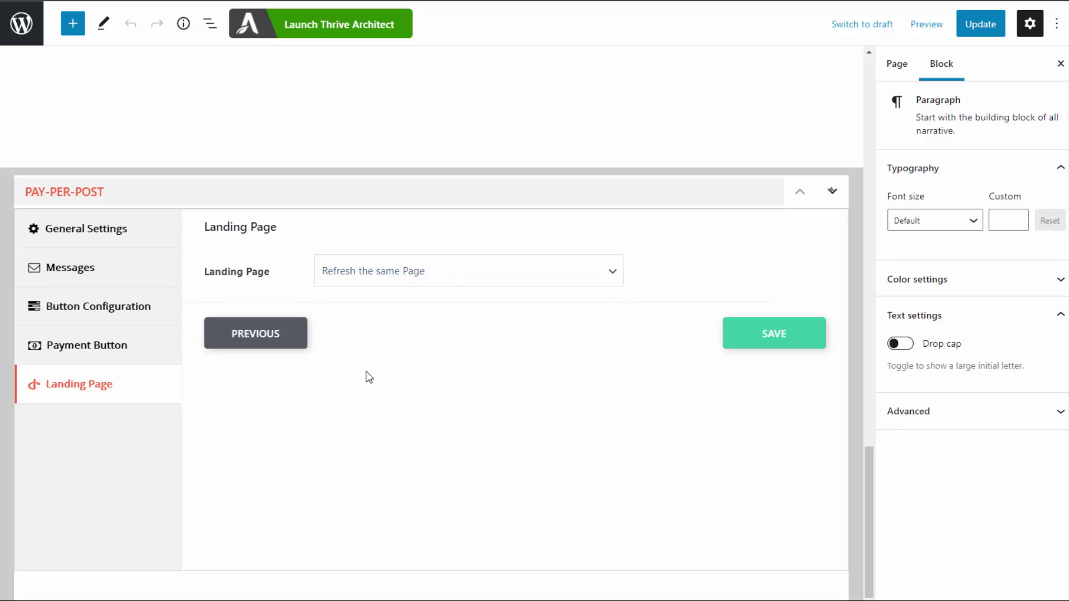
{"action": "left_click", "coordinate": [805, 344]}
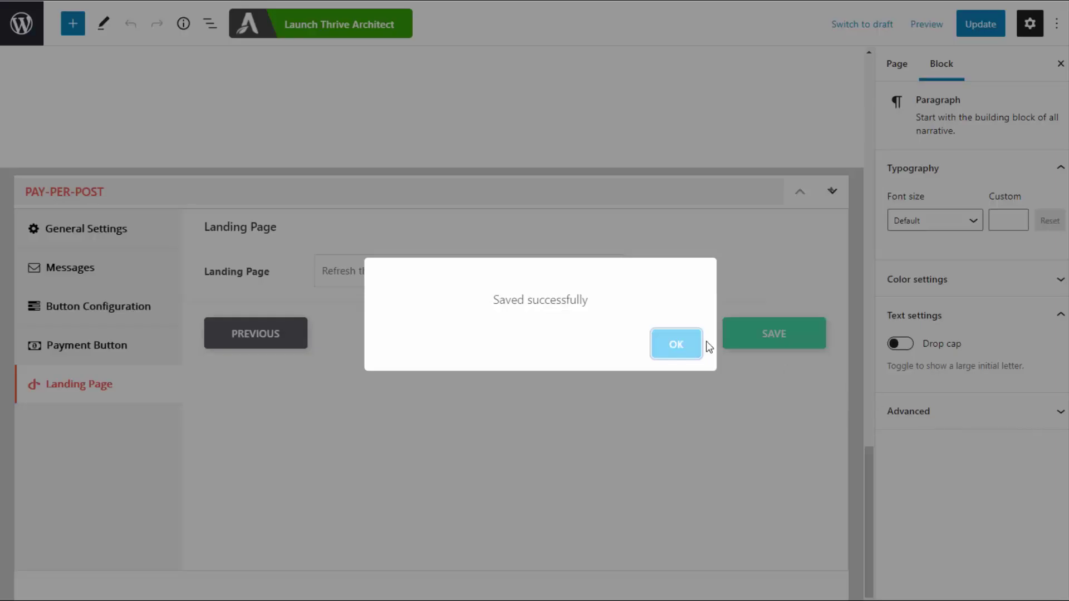
{"action": "left_click", "coordinate": [684, 344]}
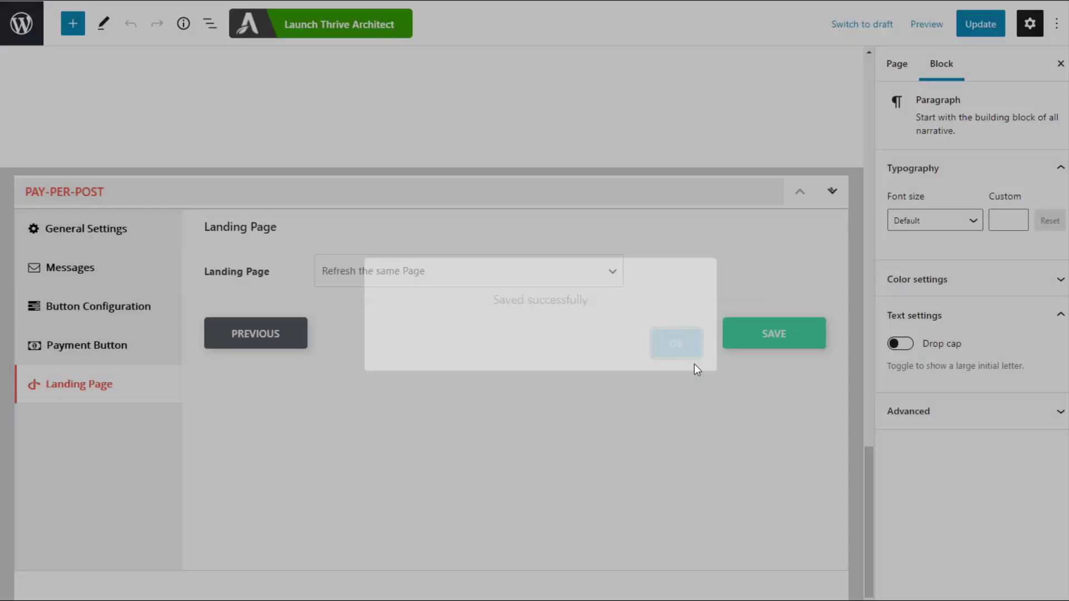
Step: Review the pricing in the general settings, plus the teaser content and the messages for visitors without access
{"action": "left_click", "coordinate": [89, 229]}
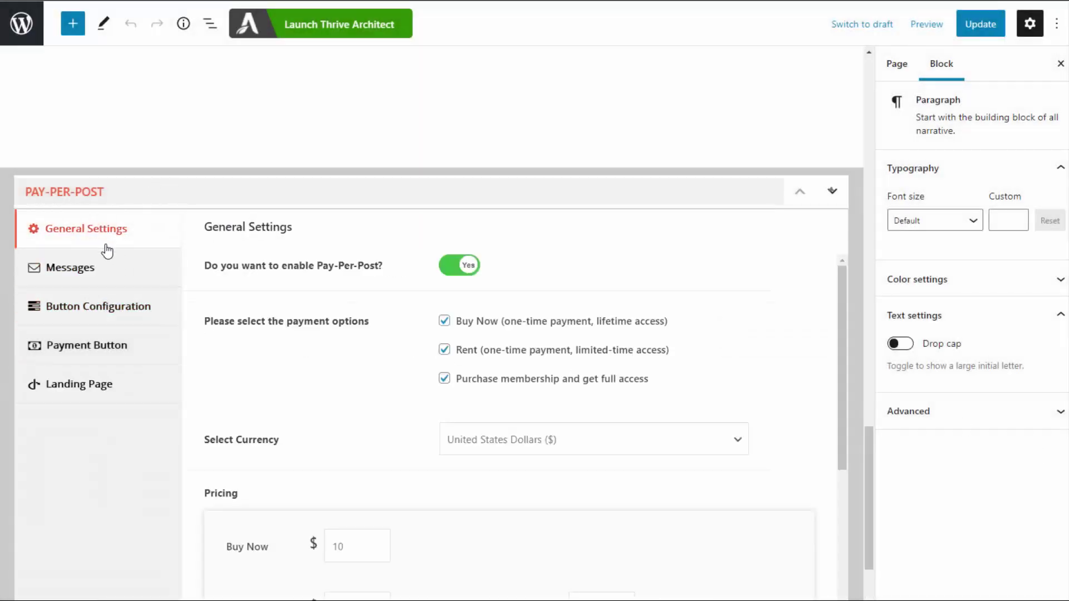
{"action": "scroll", "coordinate": [532, 284], "scroll_direction": "down", "scroll_amount": 2}
{"action": "scroll", "coordinate": [532, 284], "scroll_direction": "up", "scroll_amount": 2}
{"action": "scroll", "coordinate": [584, 427], "scroll_direction": "down", "scroll_amount": 2}
{"action": "scroll", "coordinate": [585, 428], "scroll_direction": "down", "scroll_amount": 1}
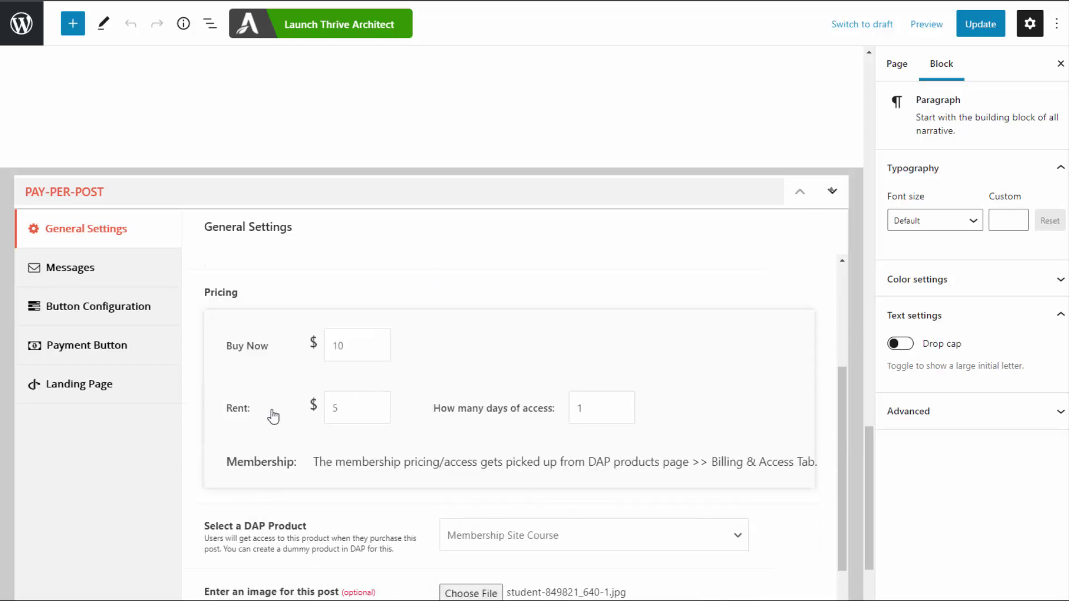
{"action": "left_click", "coordinate": [91, 273]}
{"action": "scroll", "coordinate": [390, 359], "scroll_direction": "up", "scroll_amount": 2}
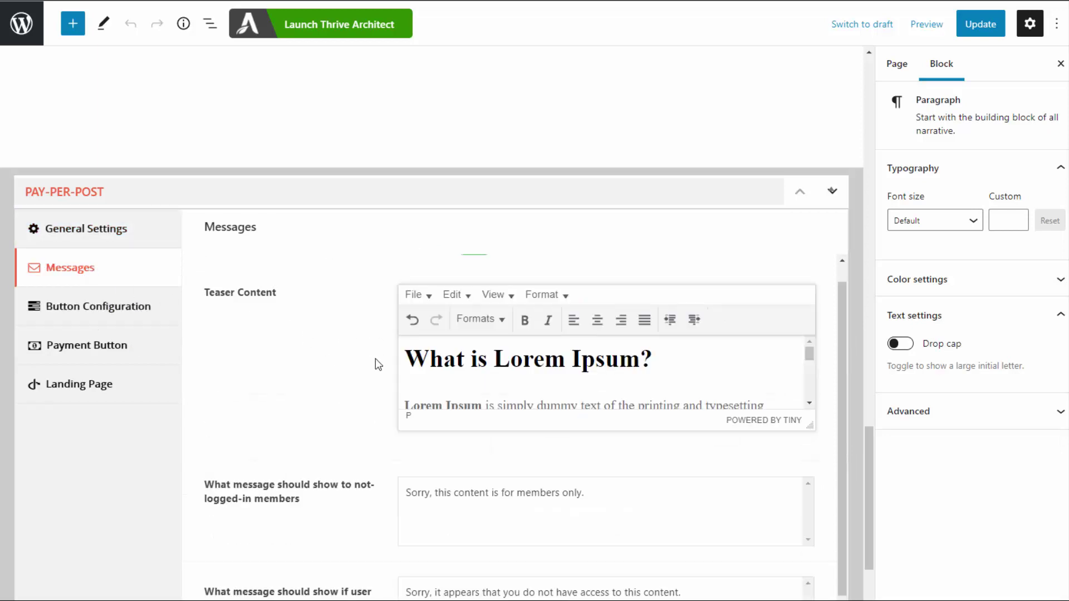
{"action": "scroll", "coordinate": [282, 381], "scroll_direction": "down", "scroll_amount": 4}
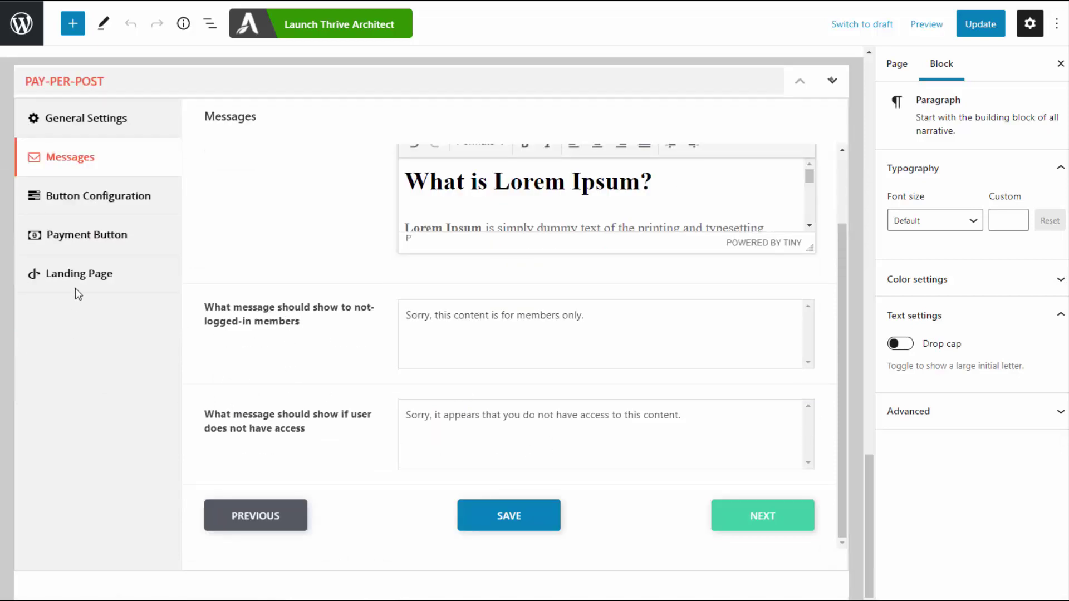
Step: Review the button configuration, the checkout URL and button layouts, and the landing page setting
{"action": "left_click", "coordinate": [100, 202]}
{"action": "scroll", "coordinate": [295, 296], "scroll_direction": "up", "scroll_amount": 2}
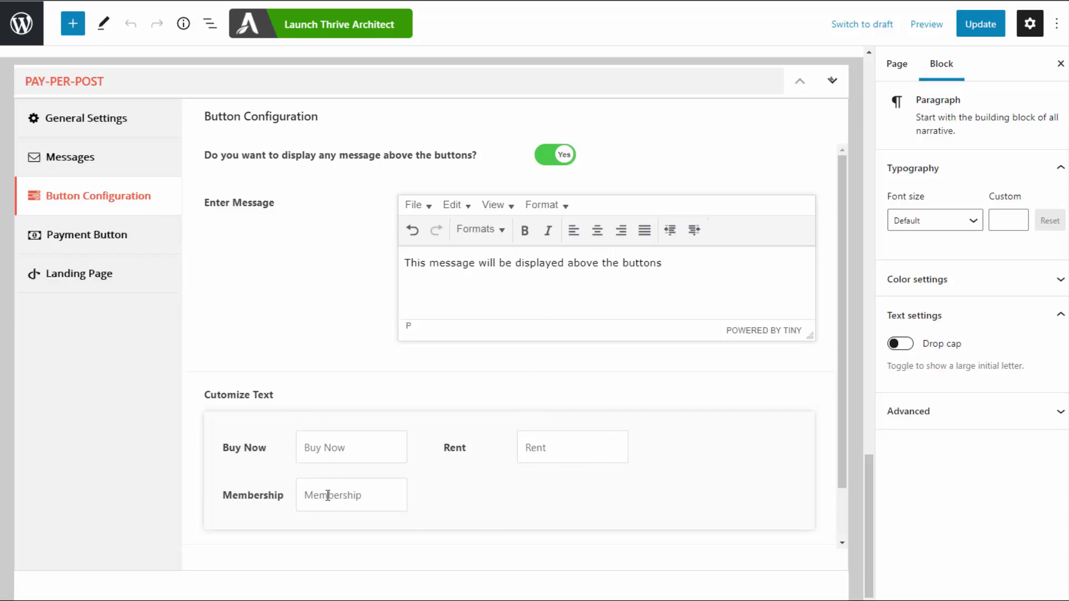
{"action": "left_click", "coordinate": [100, 236]}
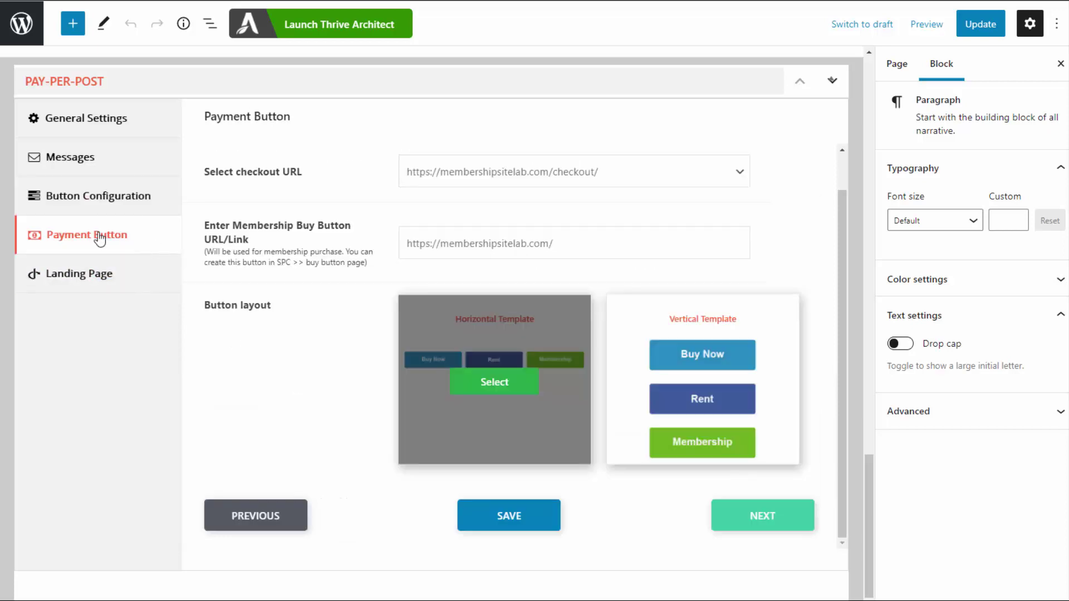
{"action": "mouse_move", "coordinate": [650, 368]}
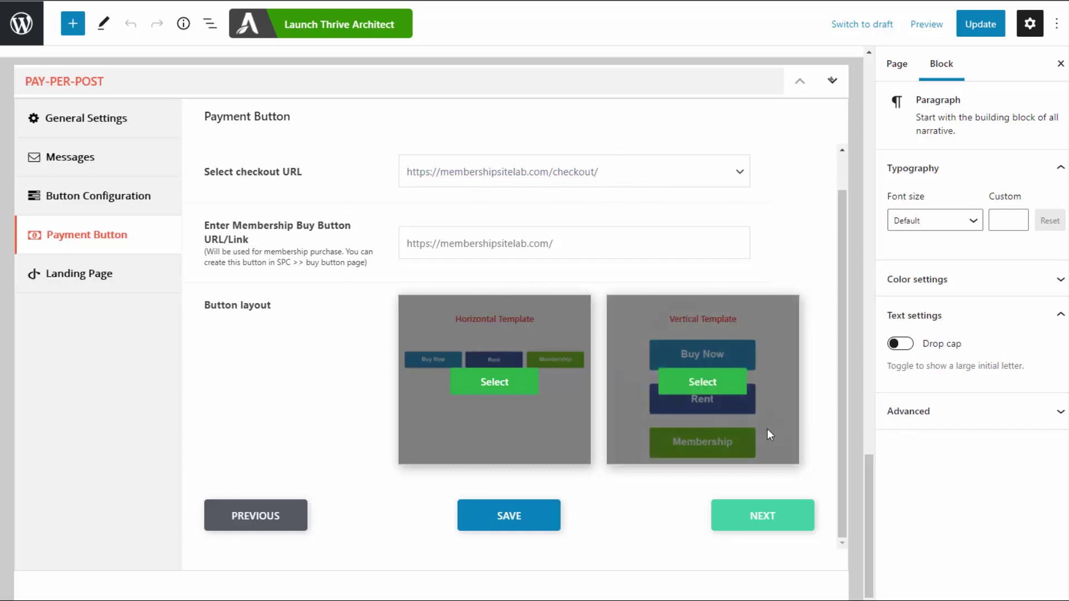
{"action": "left_click", "coordinate": [764, 517]}
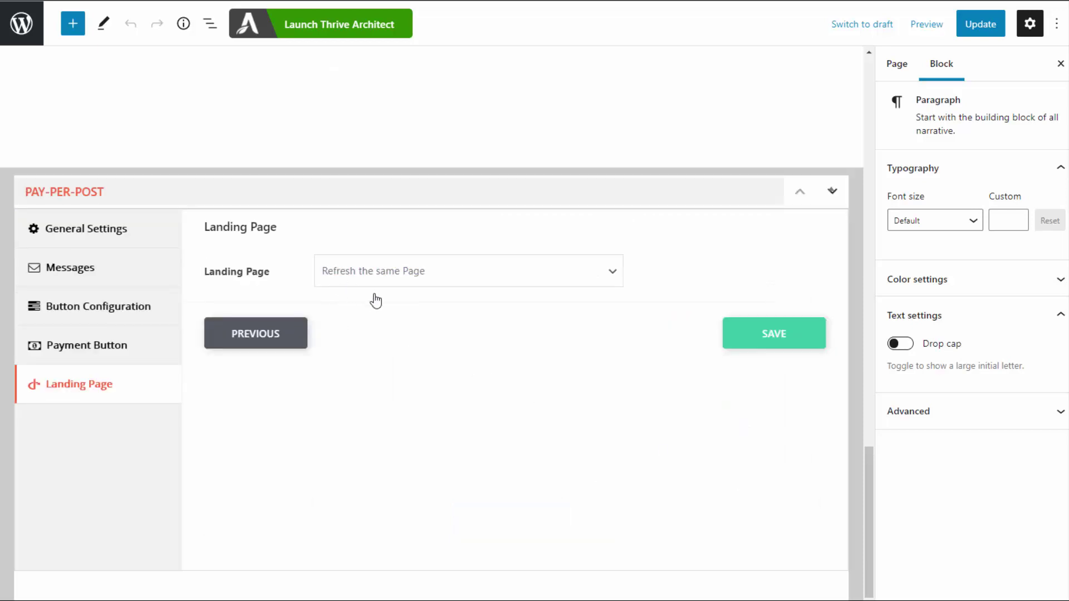
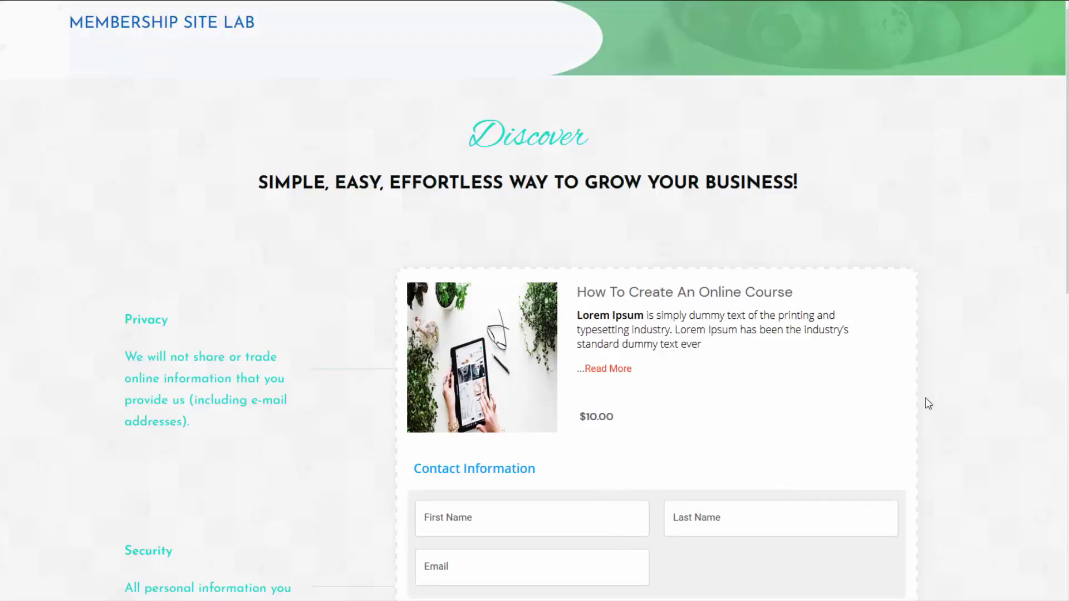
Step: Place the order for the Membership Site Course item on the checkout page
{"action": "scroll", "coordinate": [995, 308], "scroll_direction": "down", "scroll_amount": 1}
{"action": "scroll", "coordinate": [994, 308], "scroll_direction": "down", "scroll_amount": 3}
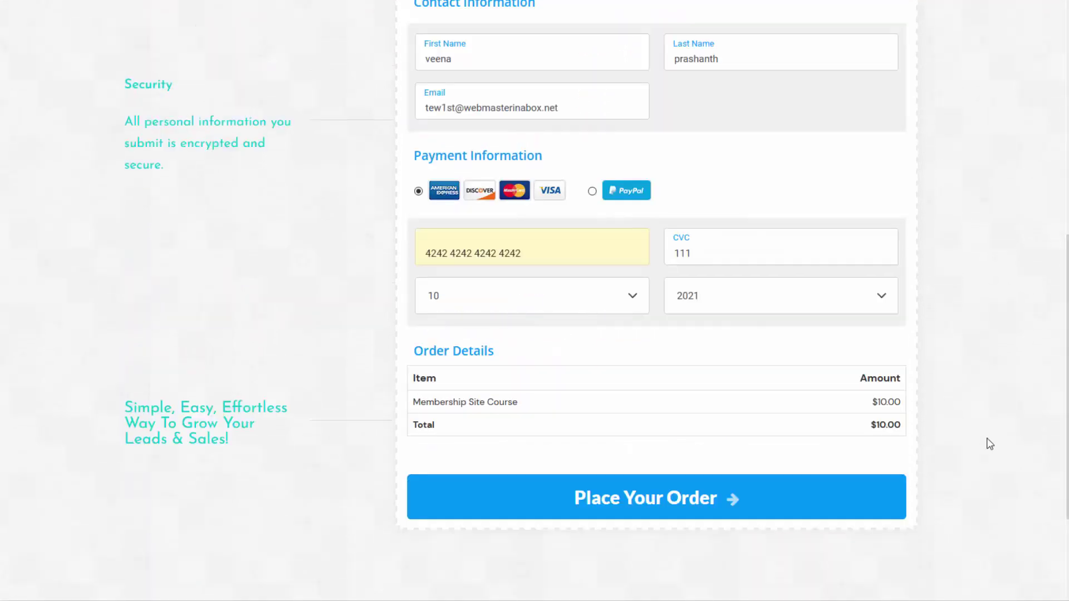
{"action": "left_click", "coordinate": [636, 504]}
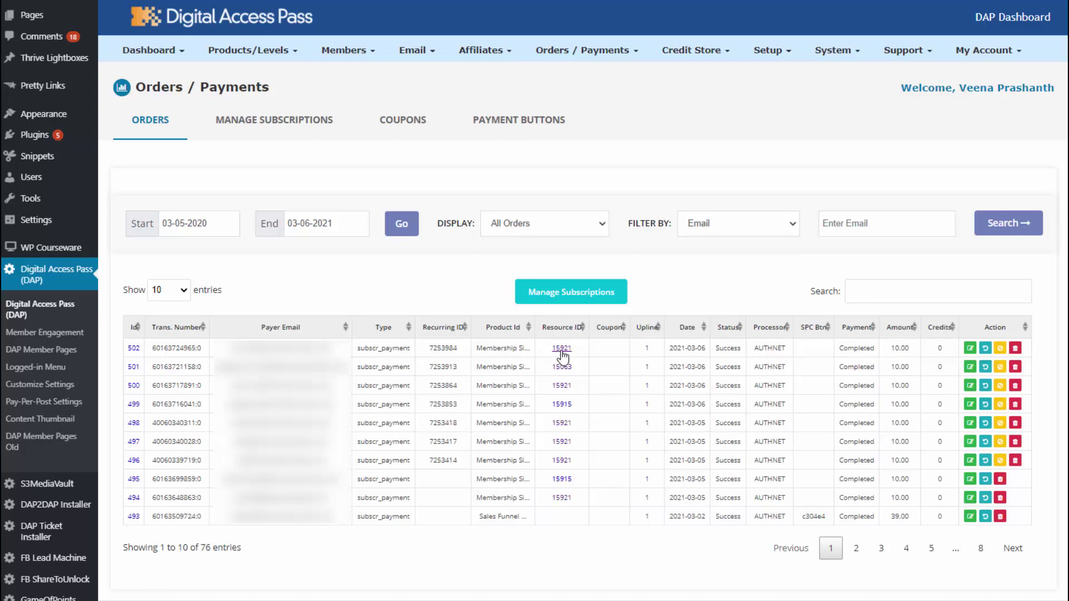
Step: Search the DAP orders filtered by Pay Per Post, using the resource ID copied from the newest order
{"action": "left_click", "coordinate": [716, 222]}
{"action": "left_click", "coordinate": [701, 323]}
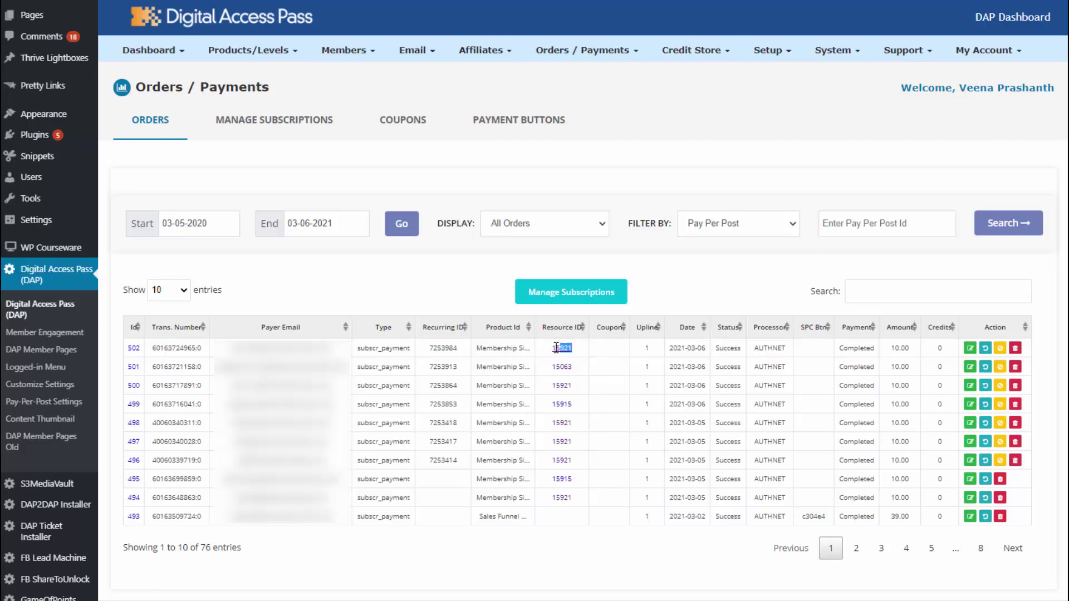
{"action": "left_click_drag", "start_coordinate": [576, 349], "coordinate": [552, 354]}
{"action": "key", "text": "ctrl+c"}
{"action": "left_click", "coordinate": [866, 229]}
{"action": "key", "text": "ctrl+v"}
{"action": "left_click", "coordinate": [1040, 228]}
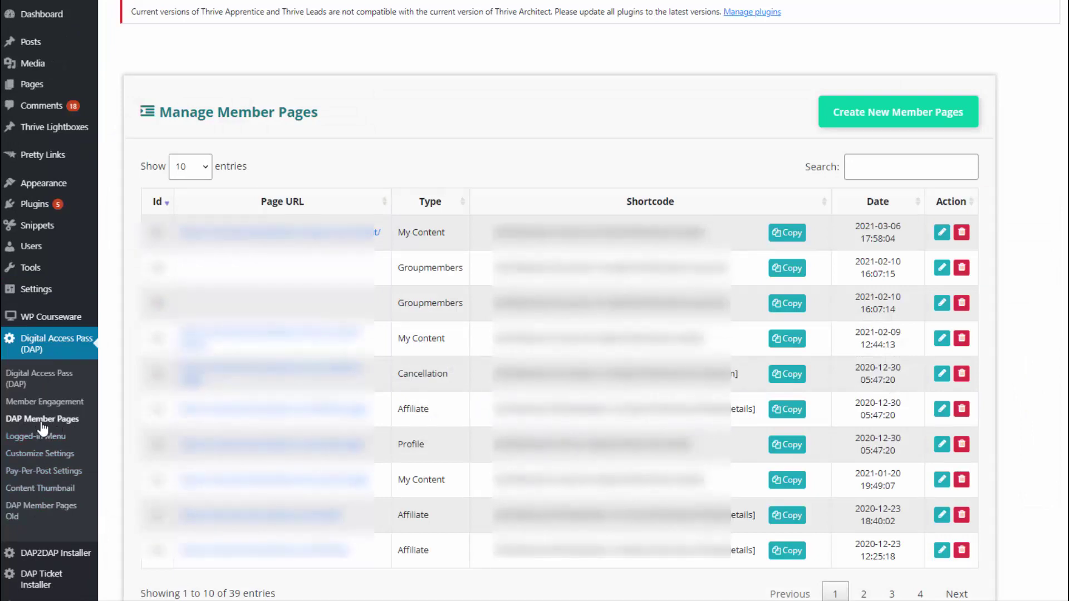
Step: Edit the newest My Content member page and choose Display Pay-Per-Post Content as its template type
{"action": "left_click", "coordinate": [942, 232]}
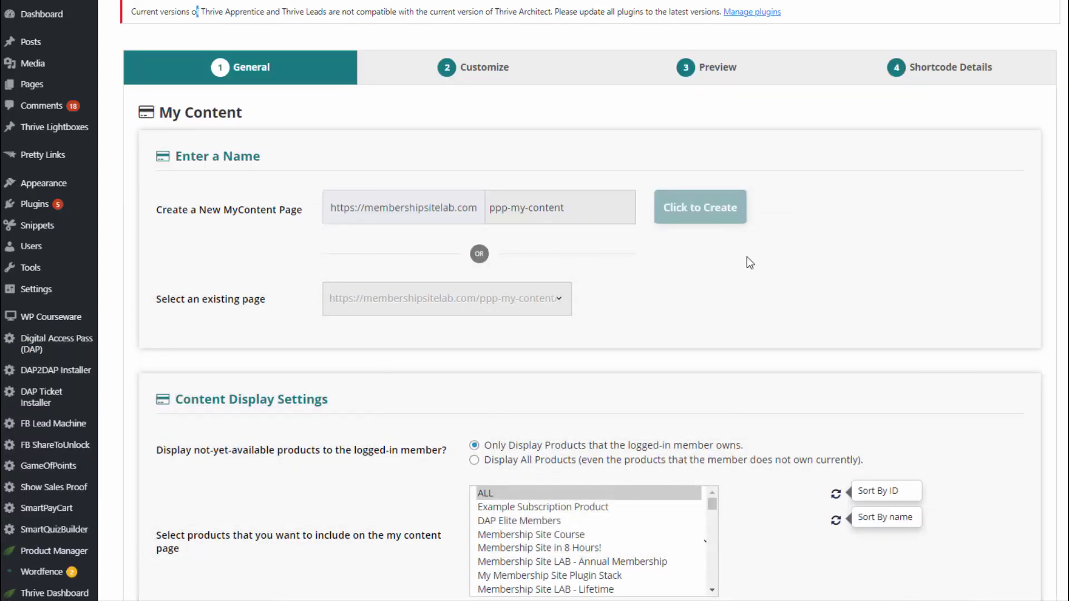
{"action": "scroll", "coordinate": [750, 262], "scroll_direction": "down", "scroll_amount": 4}
{"action": "scroll", "coordinate": [796, 346], "scroll_direction": "down", "scroll_amount": 2}
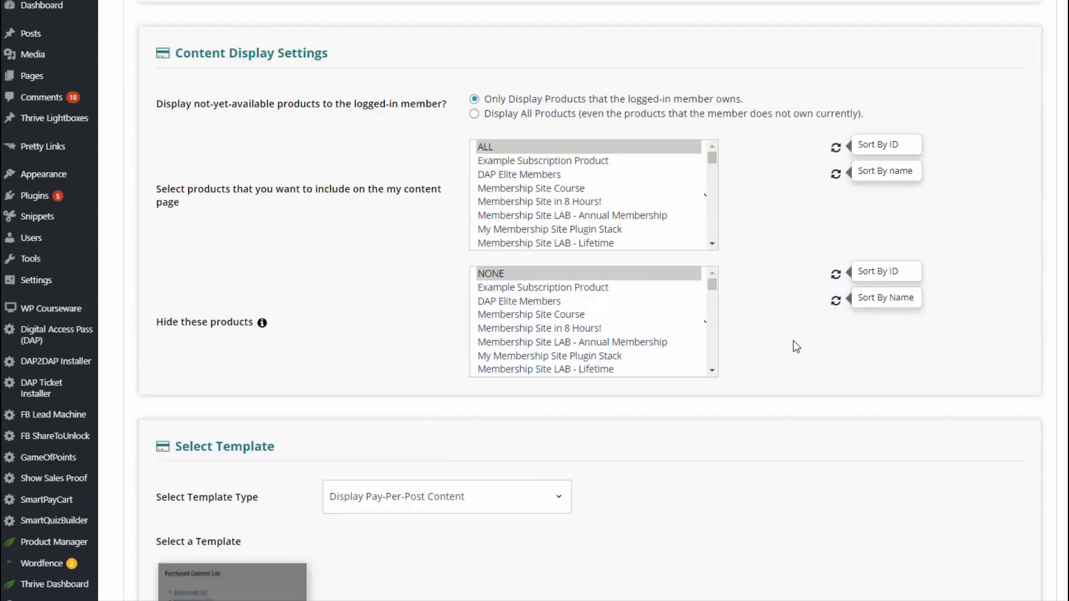
{"action": "scroll", "coordinate": [796, 346], "scroll_direction": "down", "scroll_amount": 1}
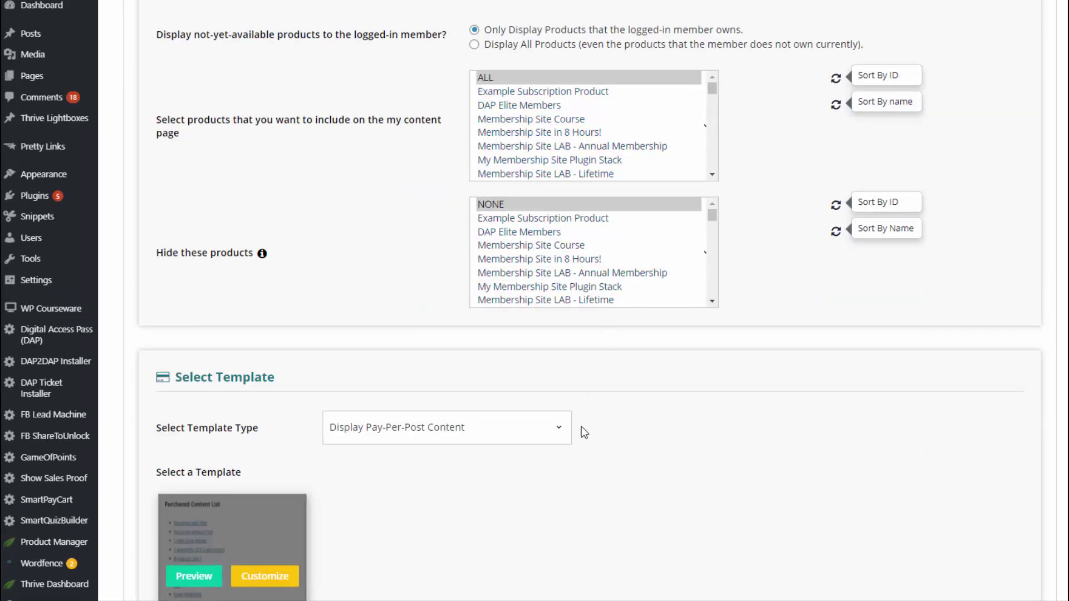
{"action": "scroll", "coordinate": [588, 428], "scroll_direction": "down", "scroll_amount": 1}
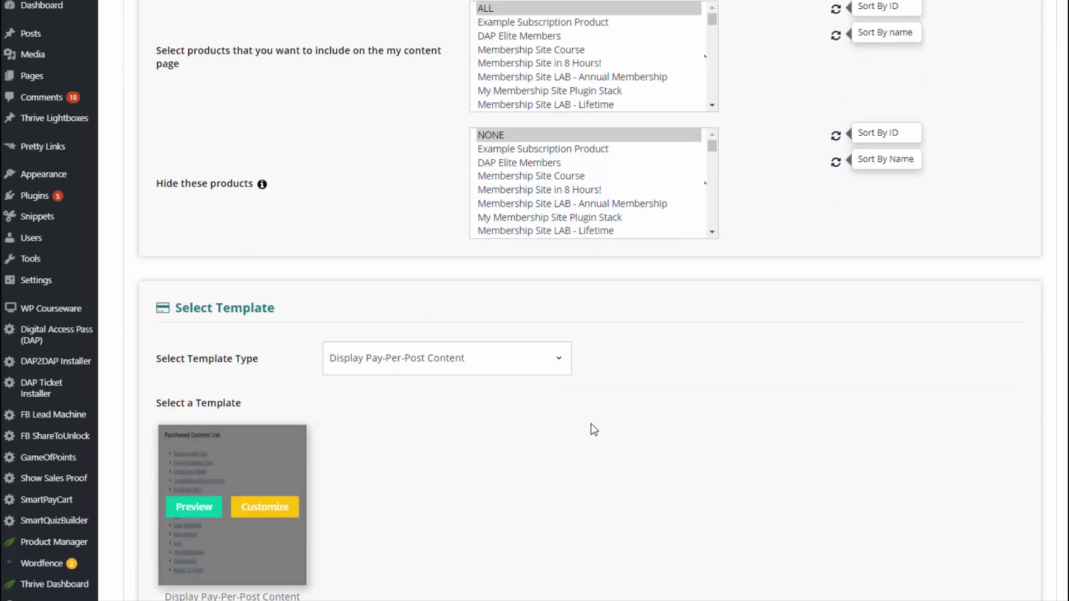
{"action": "left_click", "coordinate": [387, 372]}
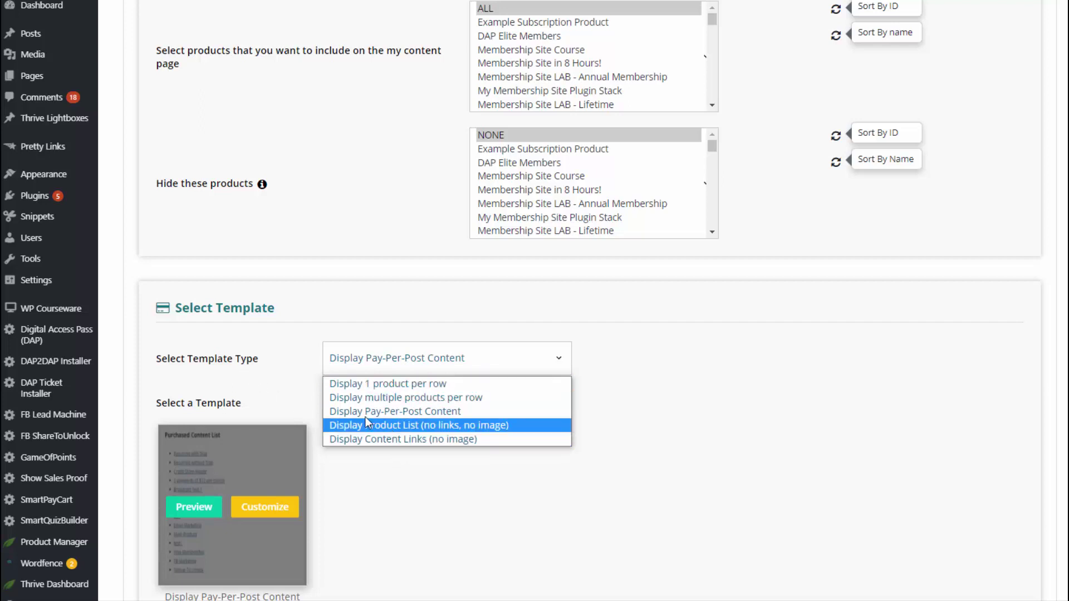
{"action": "left_click", "coordinate": [392, 413]}
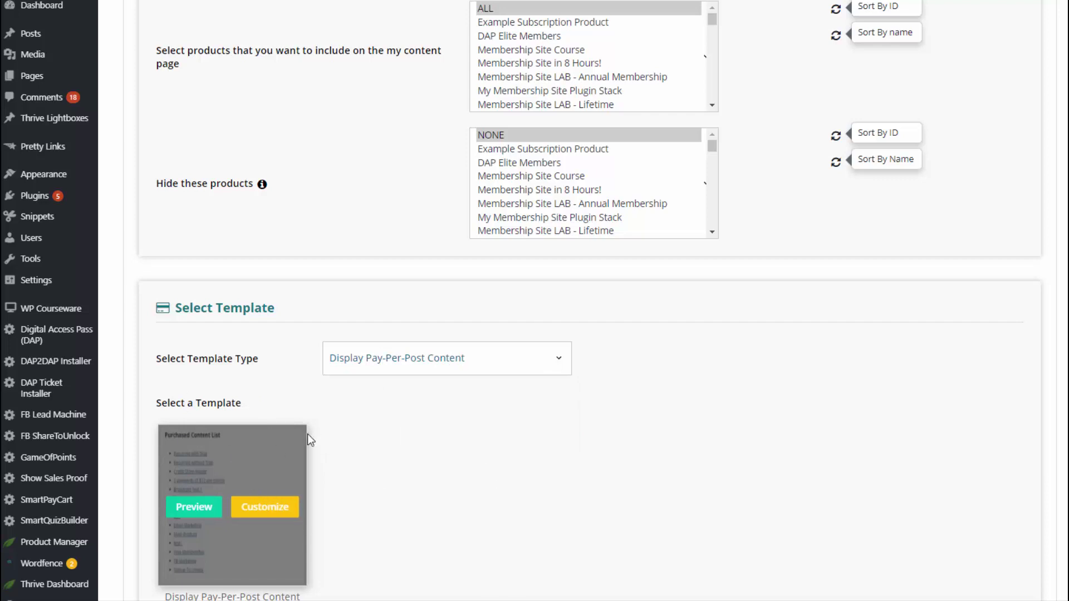
Step: Open the Pay-Per-Post content template for customization, check that the Test Content A text is editable, and proceed to the preview
{"action": "left_click", "coordinate": [265, 507]}
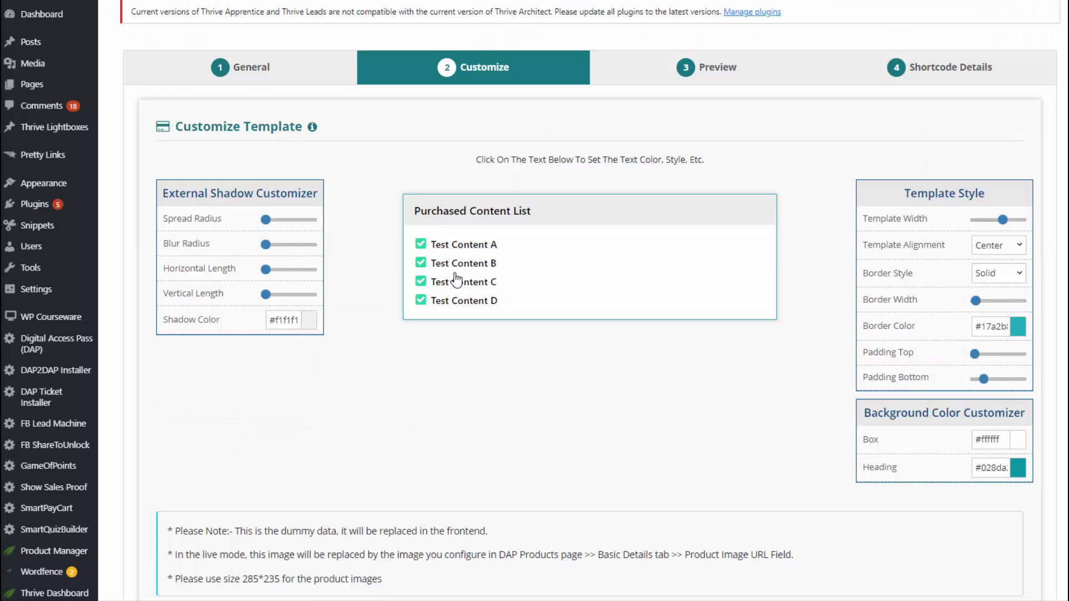
{"action": "left_click", "coordinate": [479, 245]}
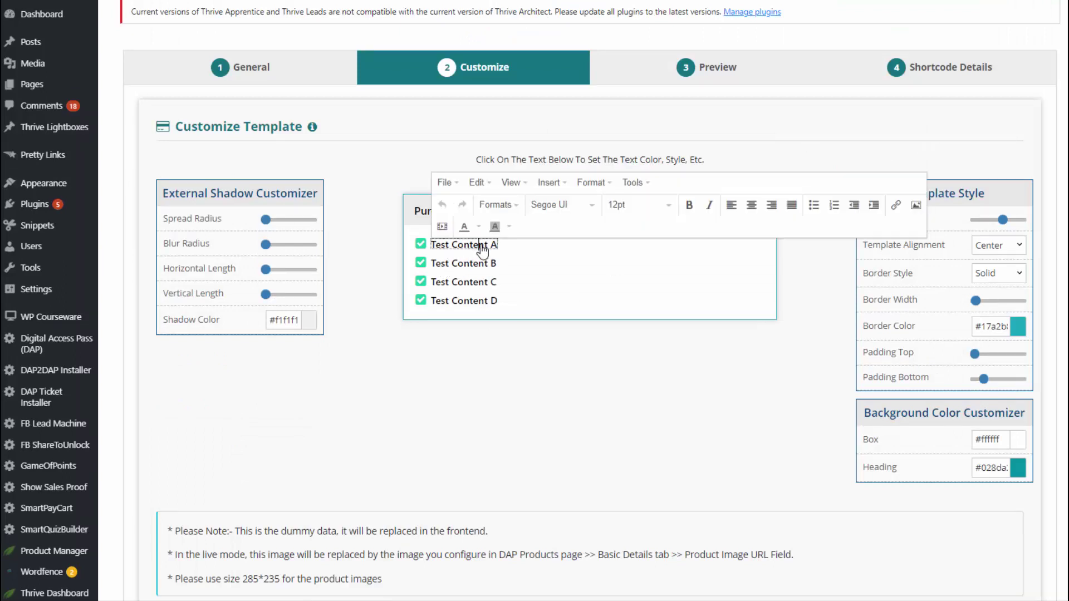
{"action": "double_click", "coordinate": [477, 245]}
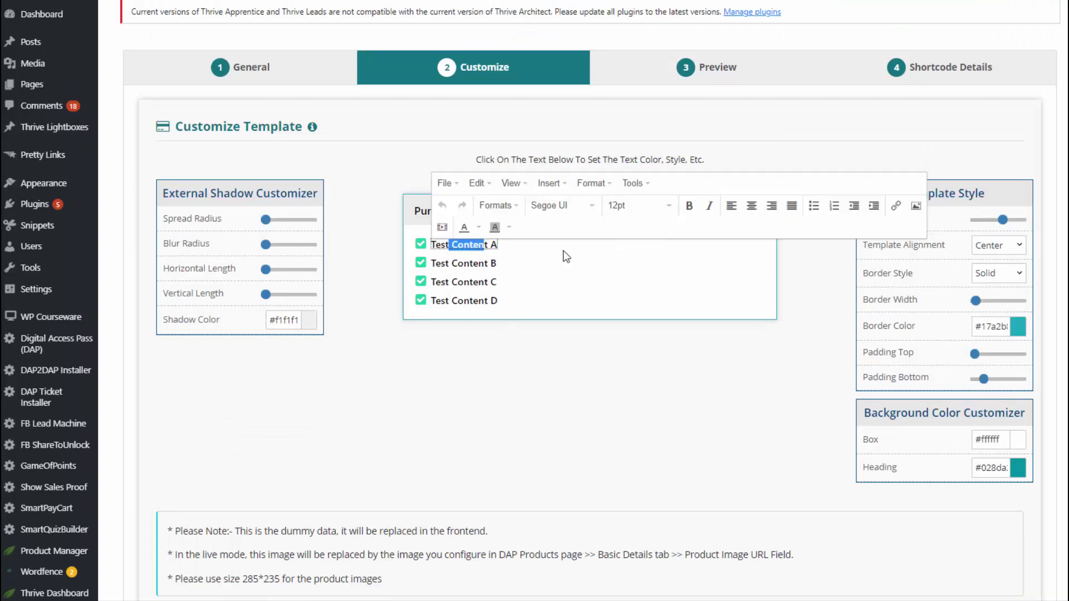
{"action": "left_click", "coordinate": [556, 381]}
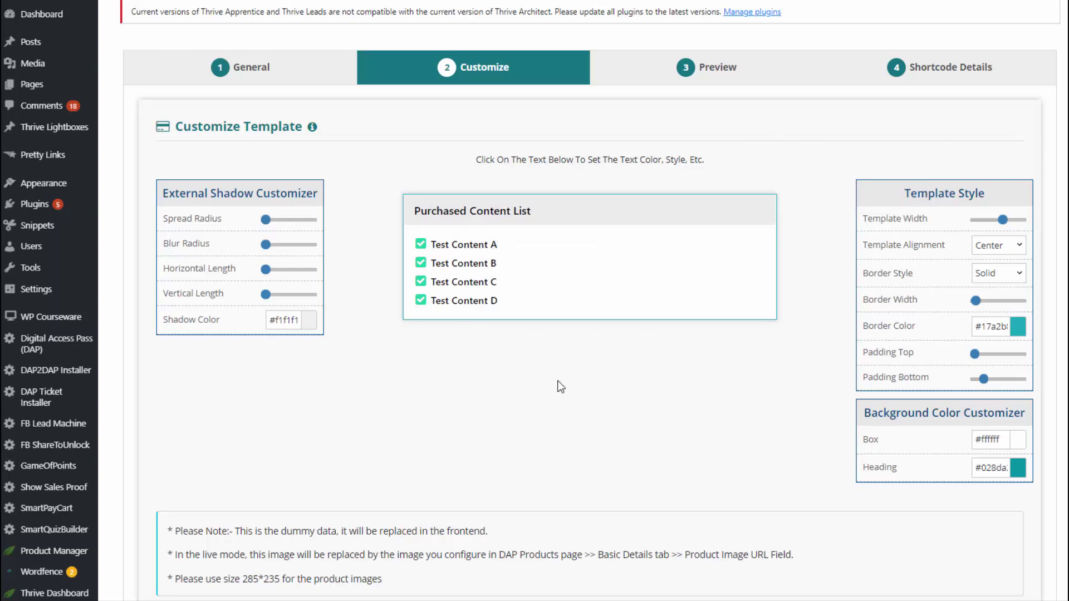
{"action": "scroll", "coordinate": [891, 529], "scroll_direction": "down", "scroll_amount": 1}
{"action": "left_click", "coordinate": [968, 588]}
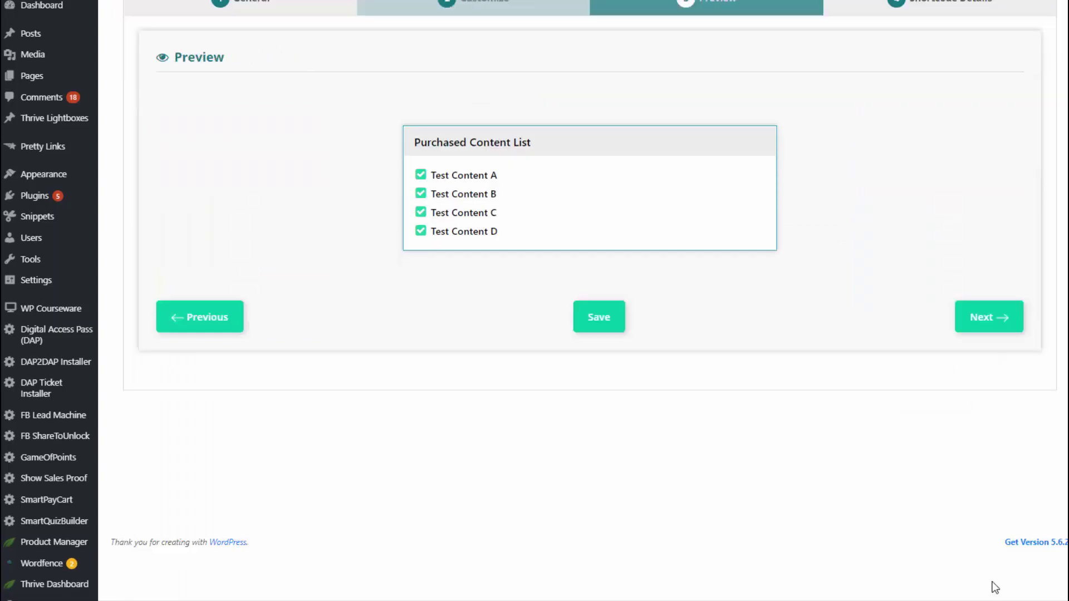
{"action": "scroll", "coordinate": [562, 251], "scroll_direction": "up", "scroll_amount": 2}
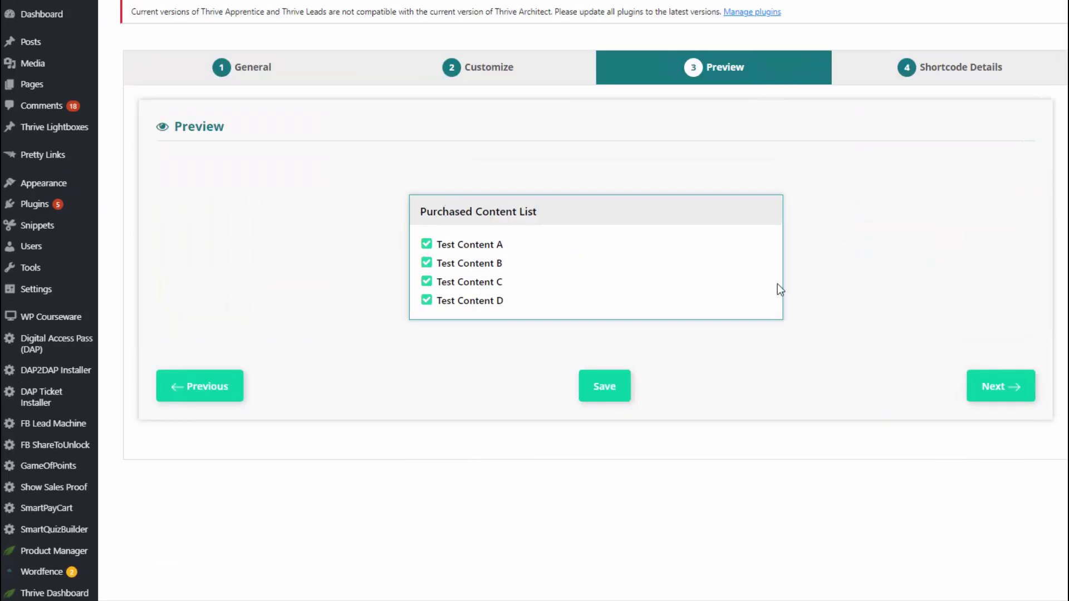
Step: Proceed to the shortcode details and copy the Pay-Per-Post content list shortcode
{"action": "left_click", "coordinate": [990, 391]}
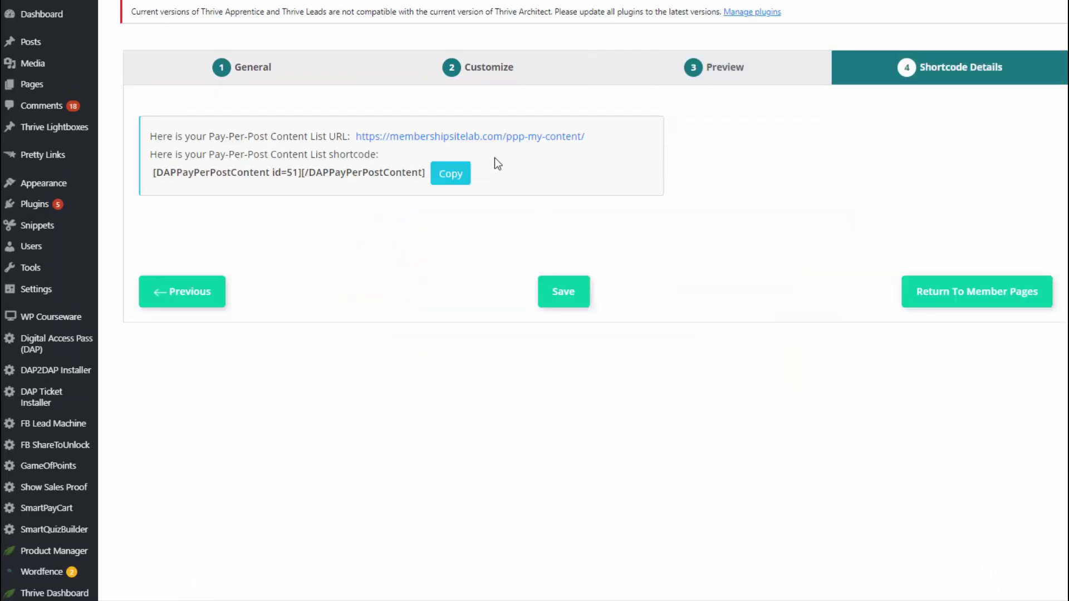
{"action": "left_click", "coordinate": [425, 142]}
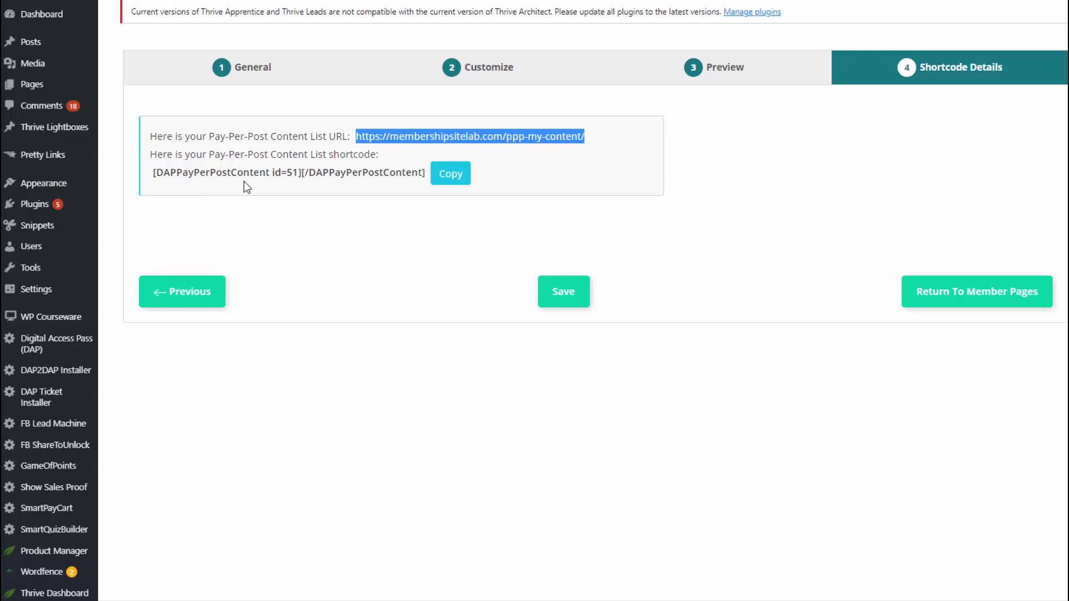
{"action": "left_click", "coordinate": [447, 177]}
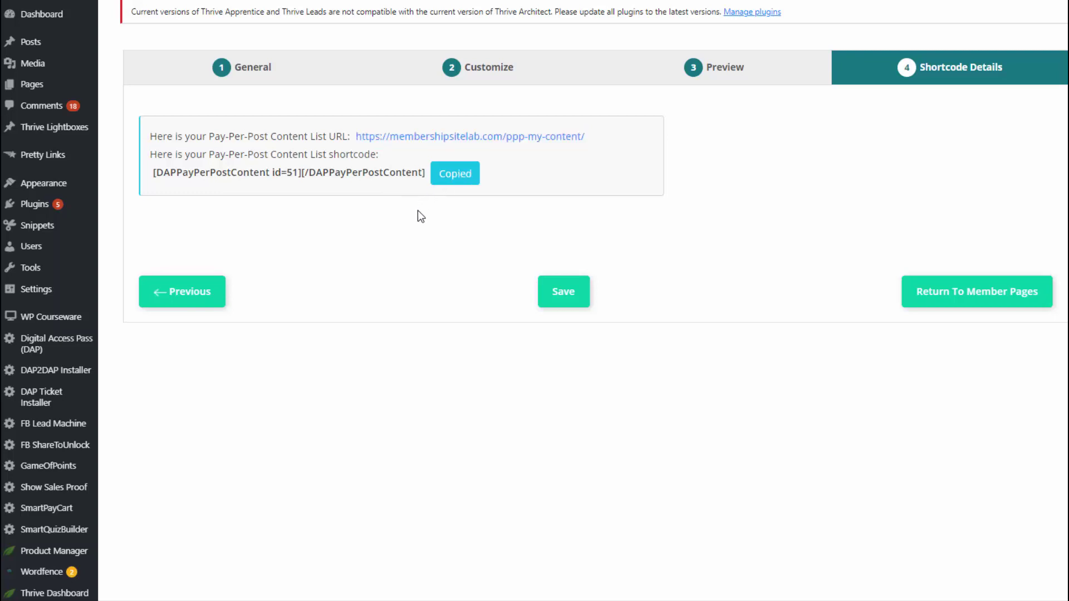